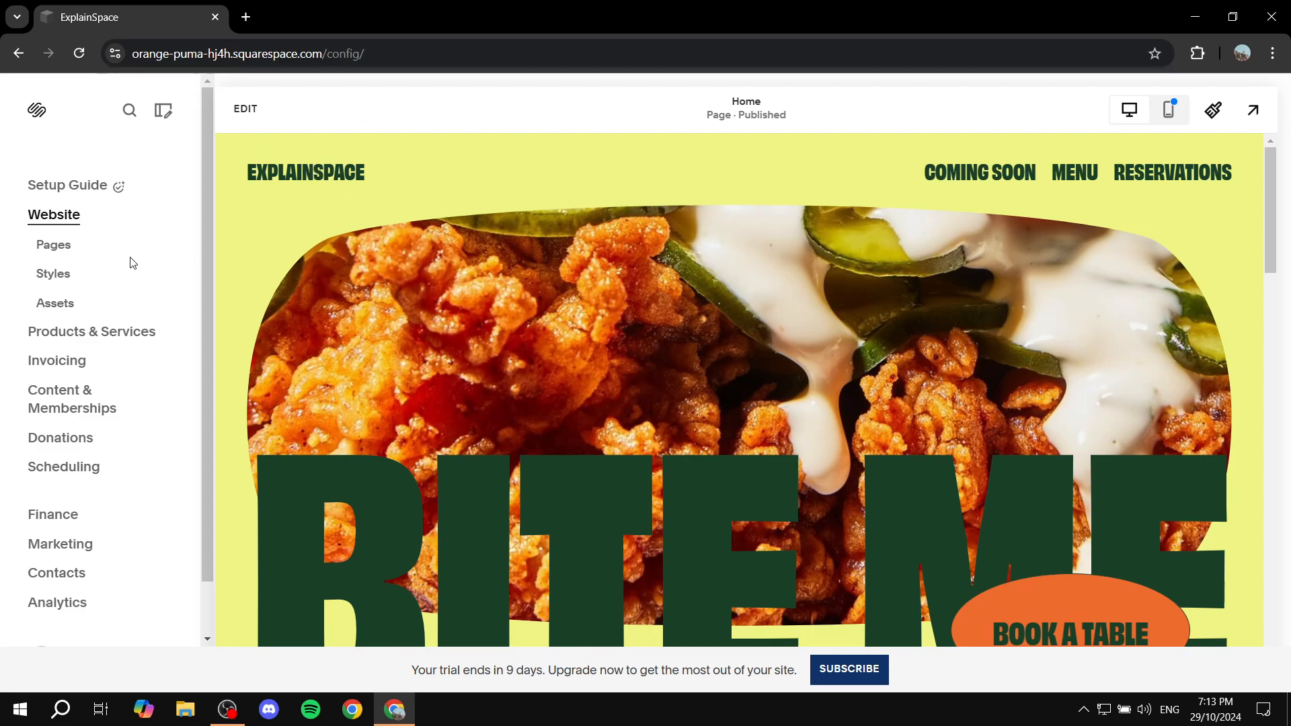
Open the website's page list and examine the Main Navigation and Not Linked groups
{"action": "left_click", "coordinate": [53, 246]}
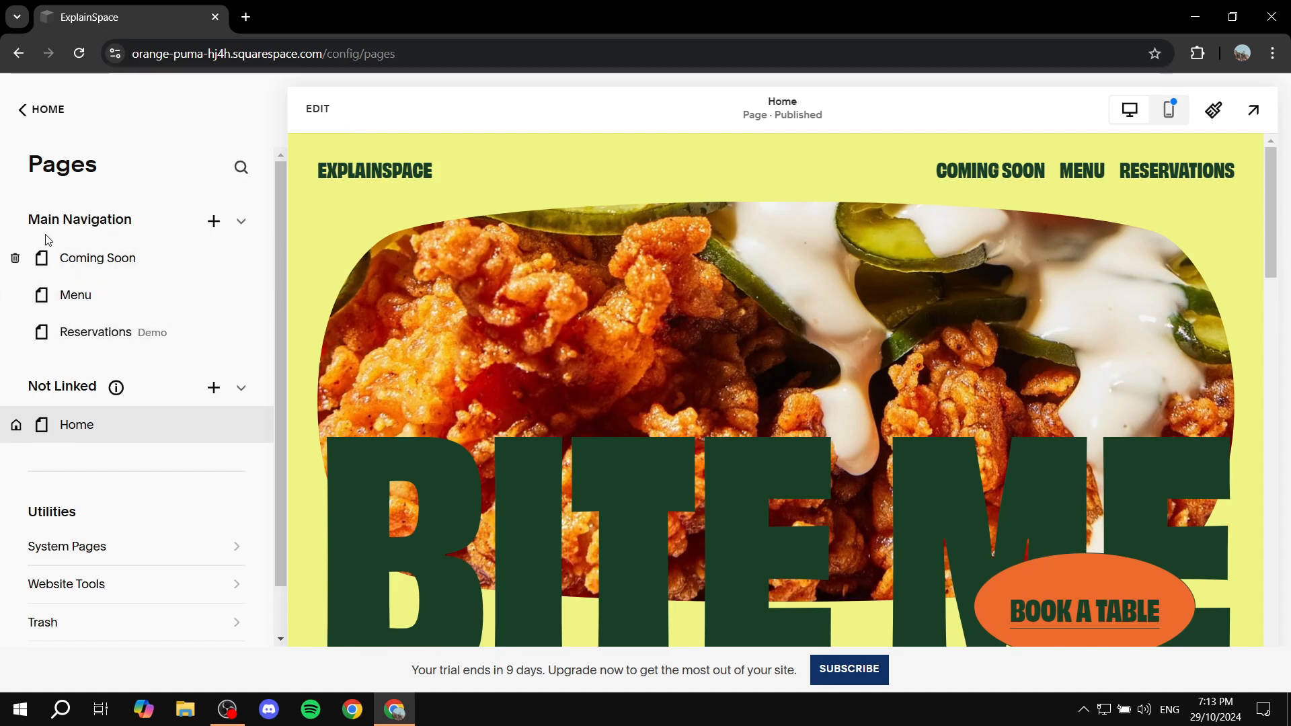
{"action": "left_click_drag", "start_coordinate": [15, 225], "coordinate": [149, 226]}
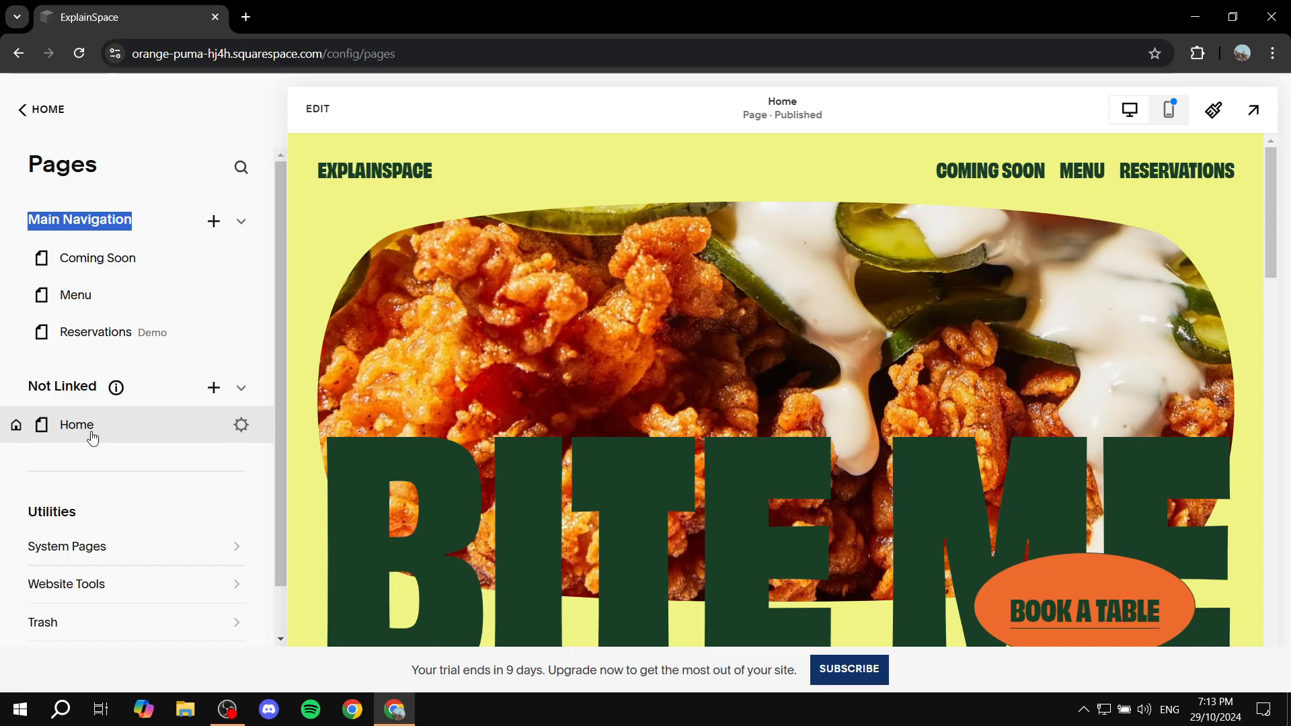
{"action": "left_click_drag", "start_coordinate": [27, 387], "coordinate": [116, 387]}
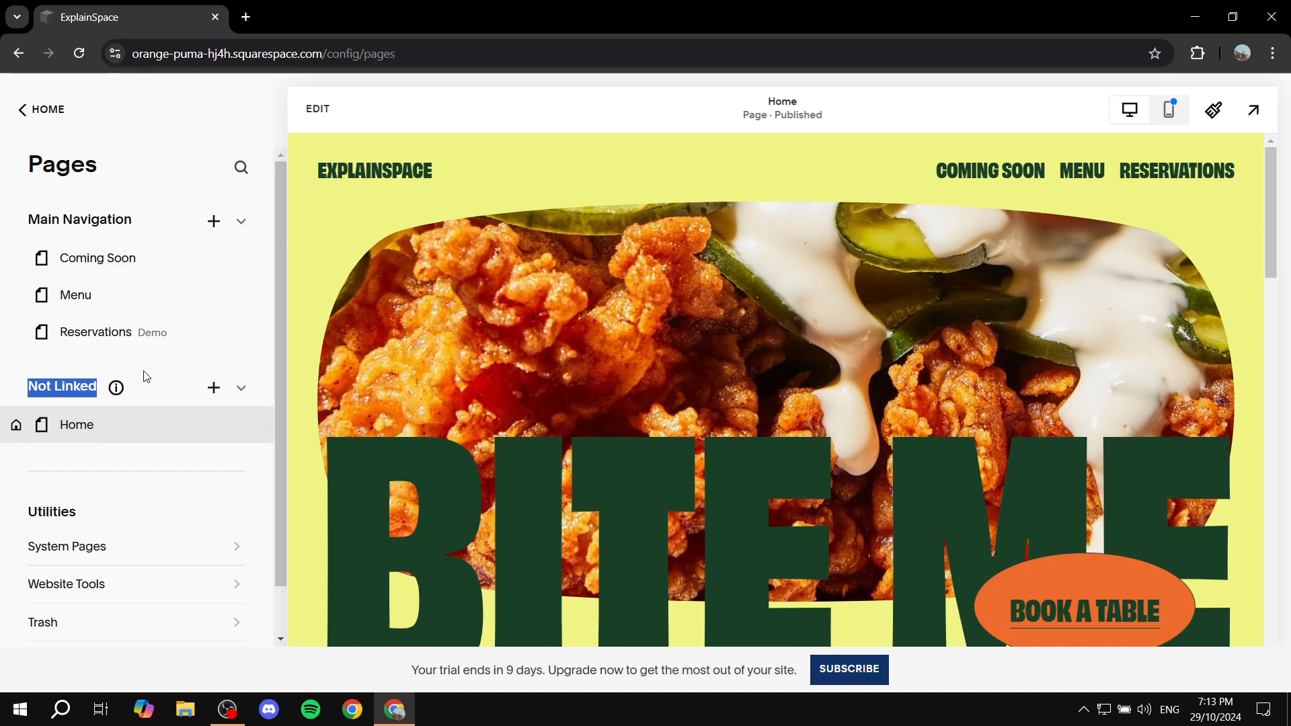
{"action": "left_click", "coordinate": [146, 375]}
{"action": "left_click_drag", "start_coordinate": [18, 396], "coordinate": [144, 388]}
{"action": "left_click", "coordinate": [144, 388]}
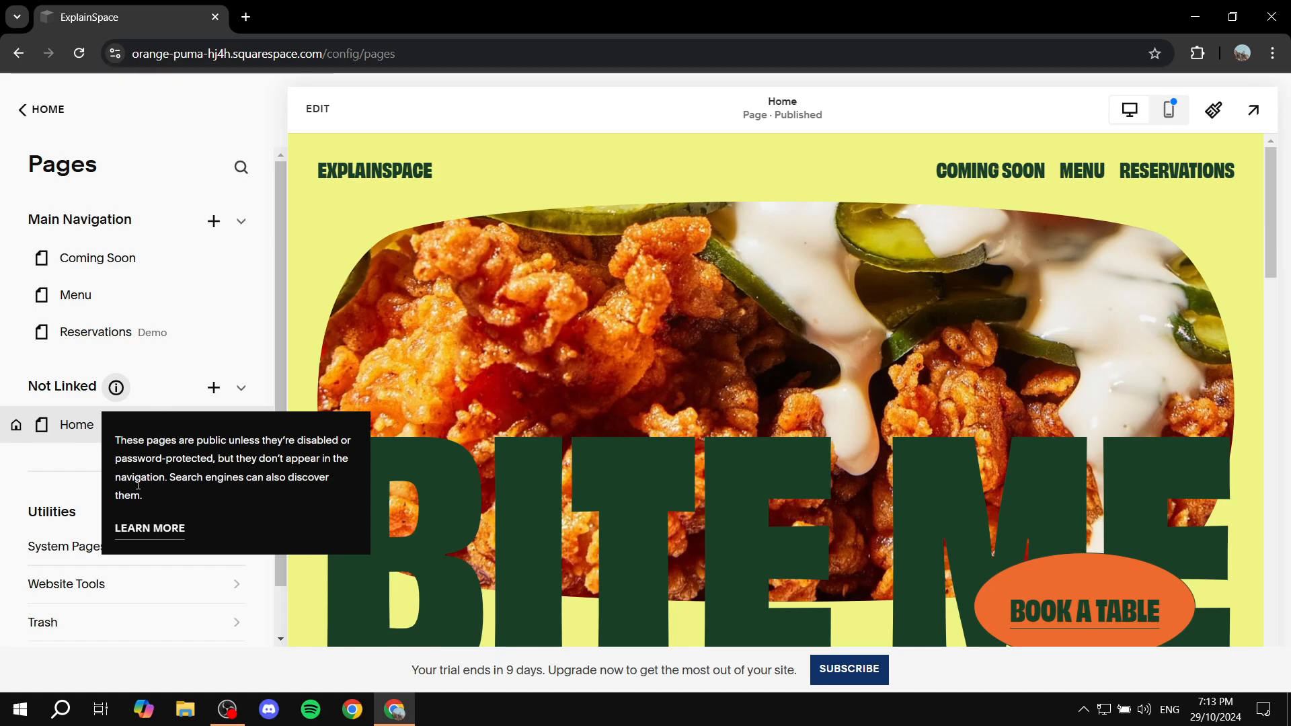
Add a blank page named "Cover Page" to the Not Linked group
{"action": "left_click", "coordinate": [214, 390]}
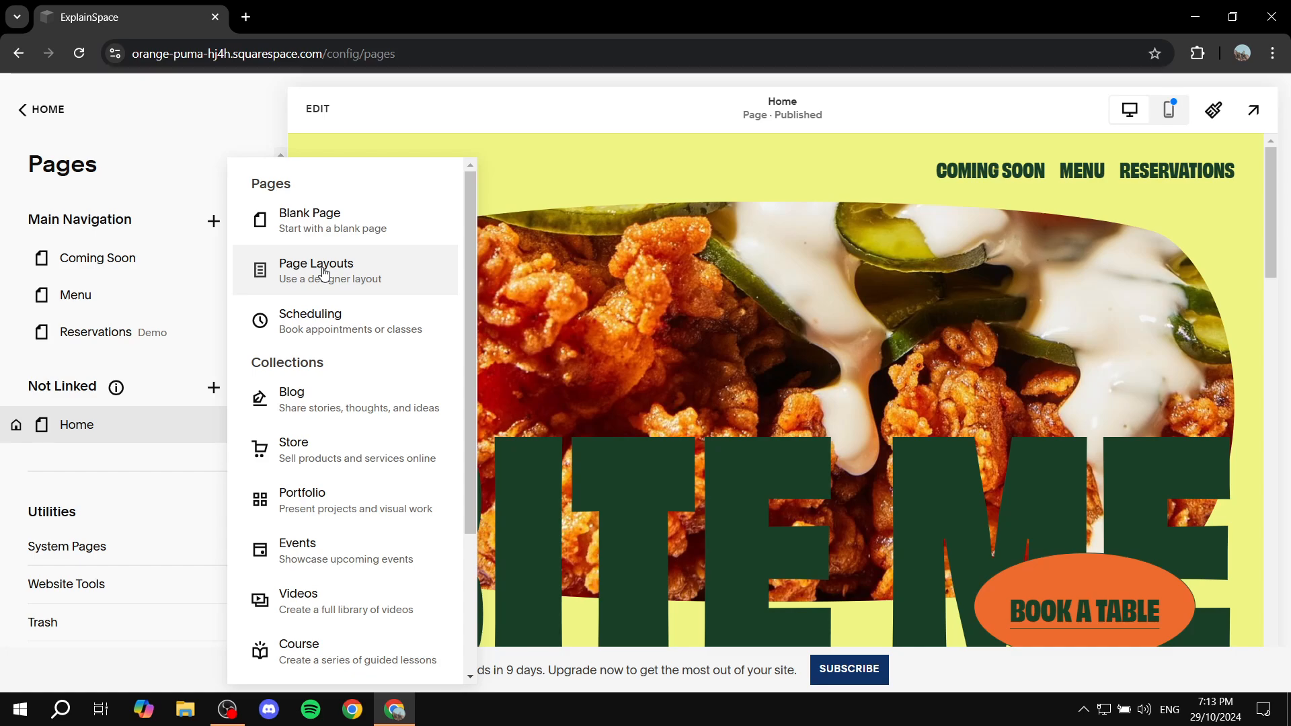
{"action": "left_click", "coordinate": [331, 226]}
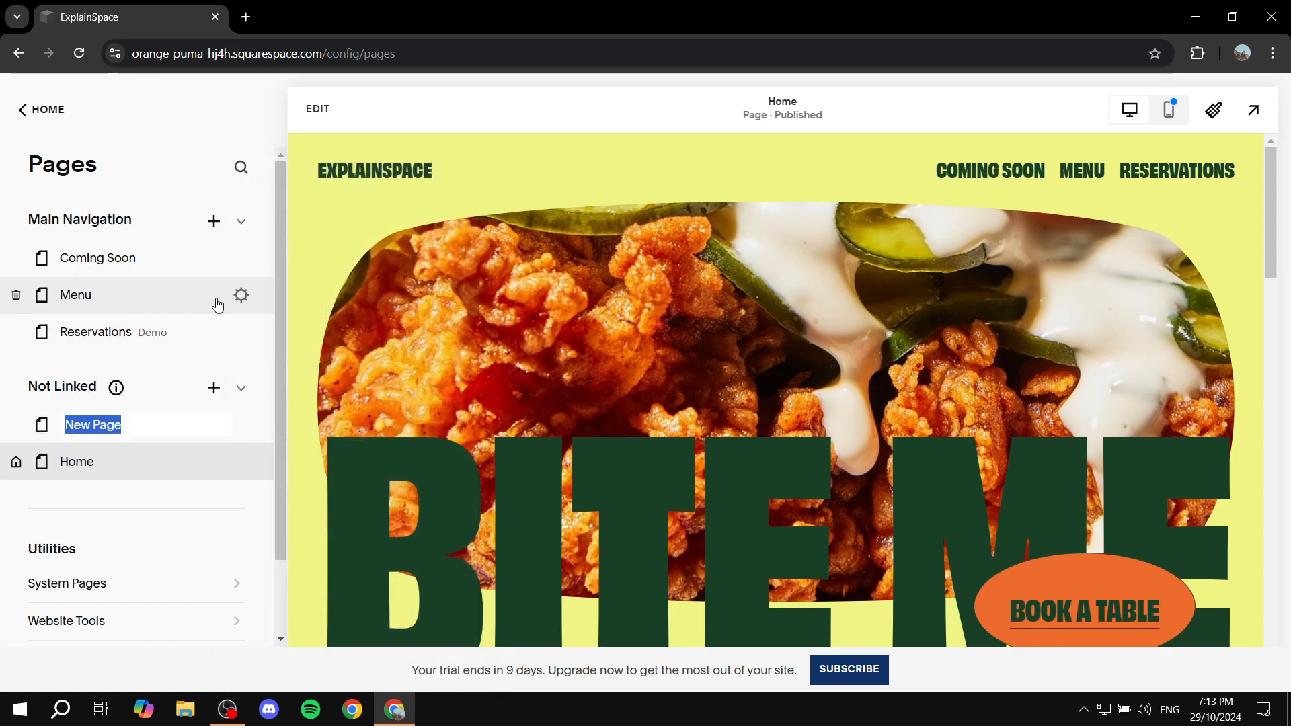
{"action": "type", "text": "Cover"}
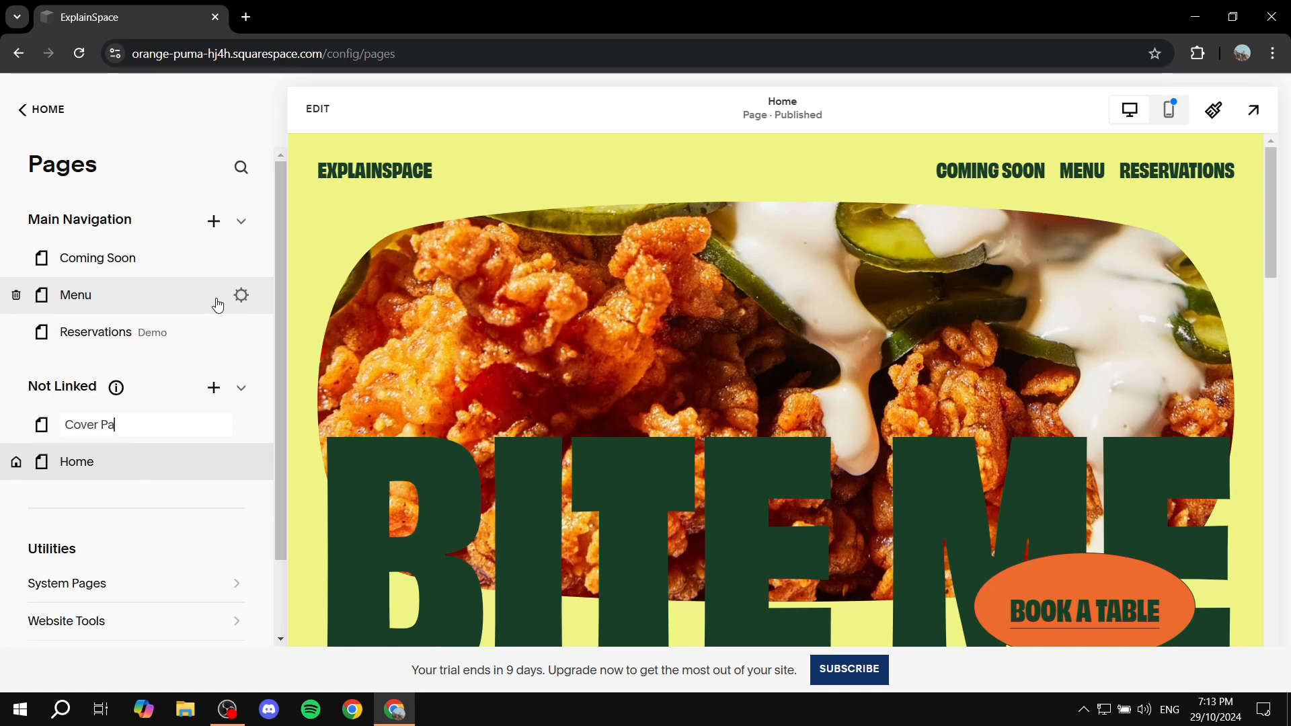
{"action": "left_click", "coordinate": [217, 424]}
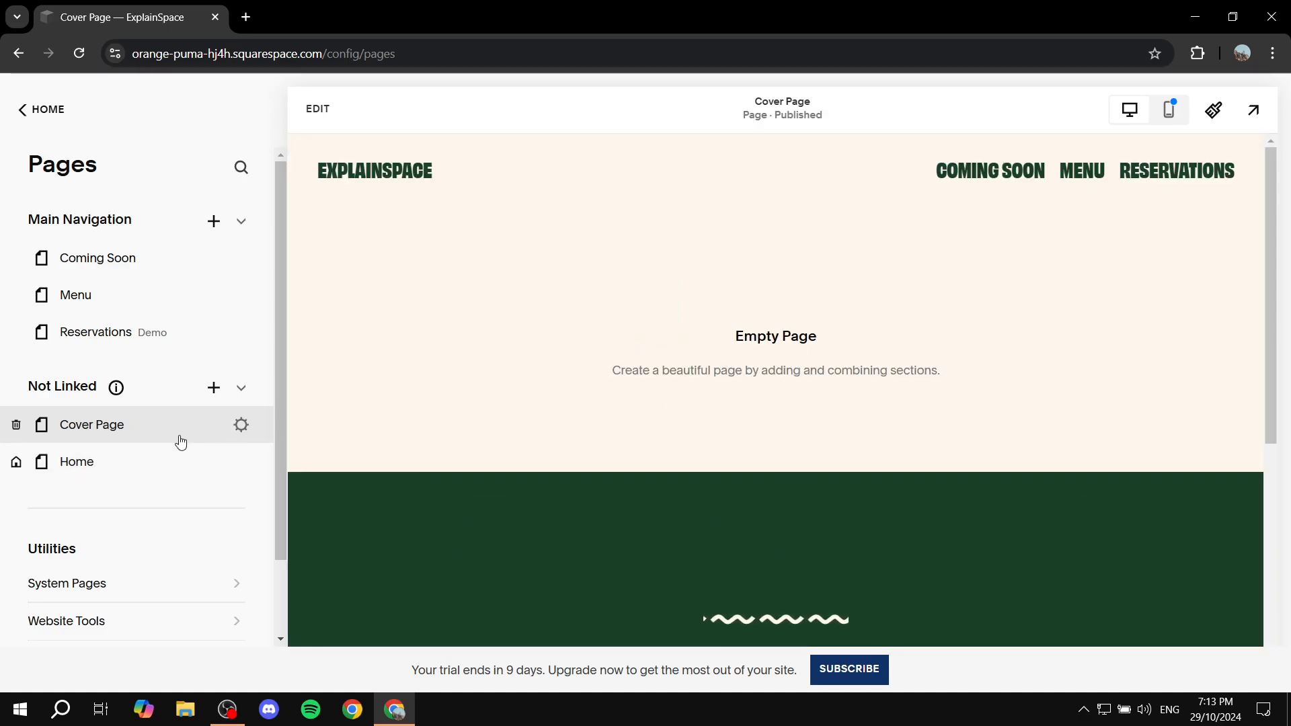
Start editing the Cover Page and add a blank section to it
{"action": "left_click", "coordinate": [313, 111]}
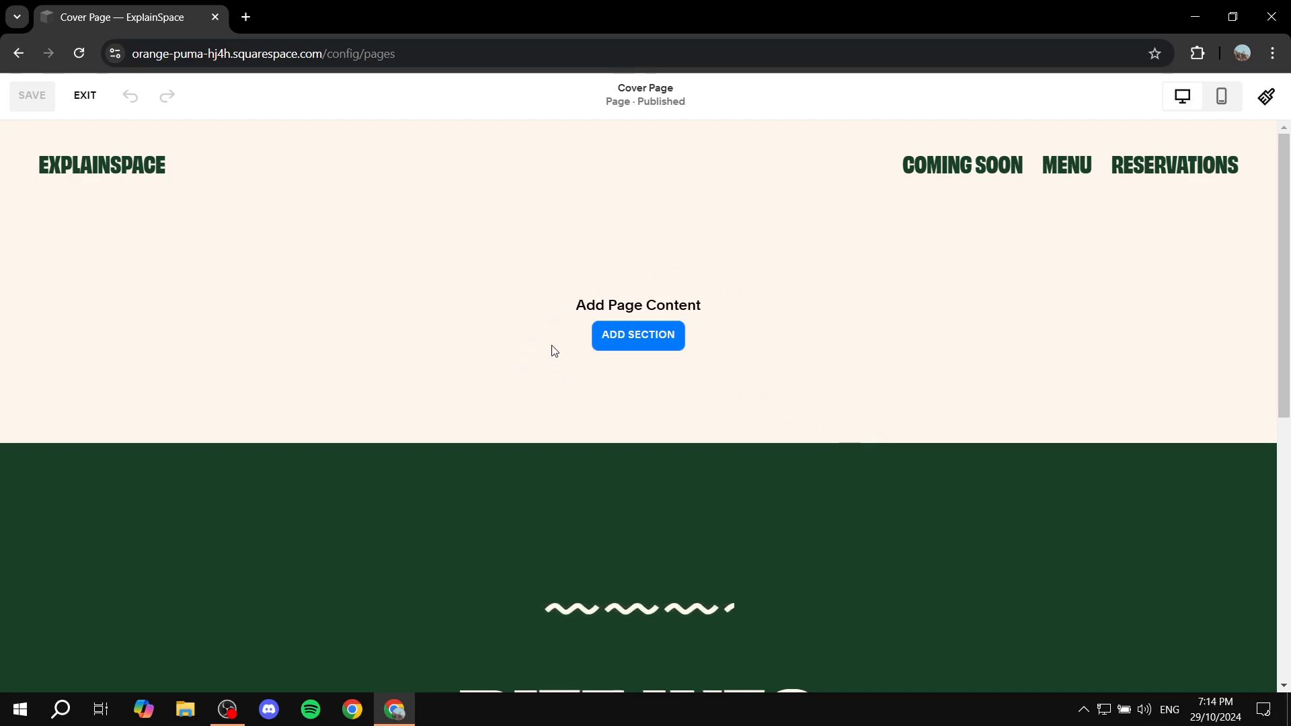
{"action": "left_click_drag", "start_coordinate": [565, 306], "coordinate": [812, 297]}
{"action": "left_click", "coordinate": [818, 297]}
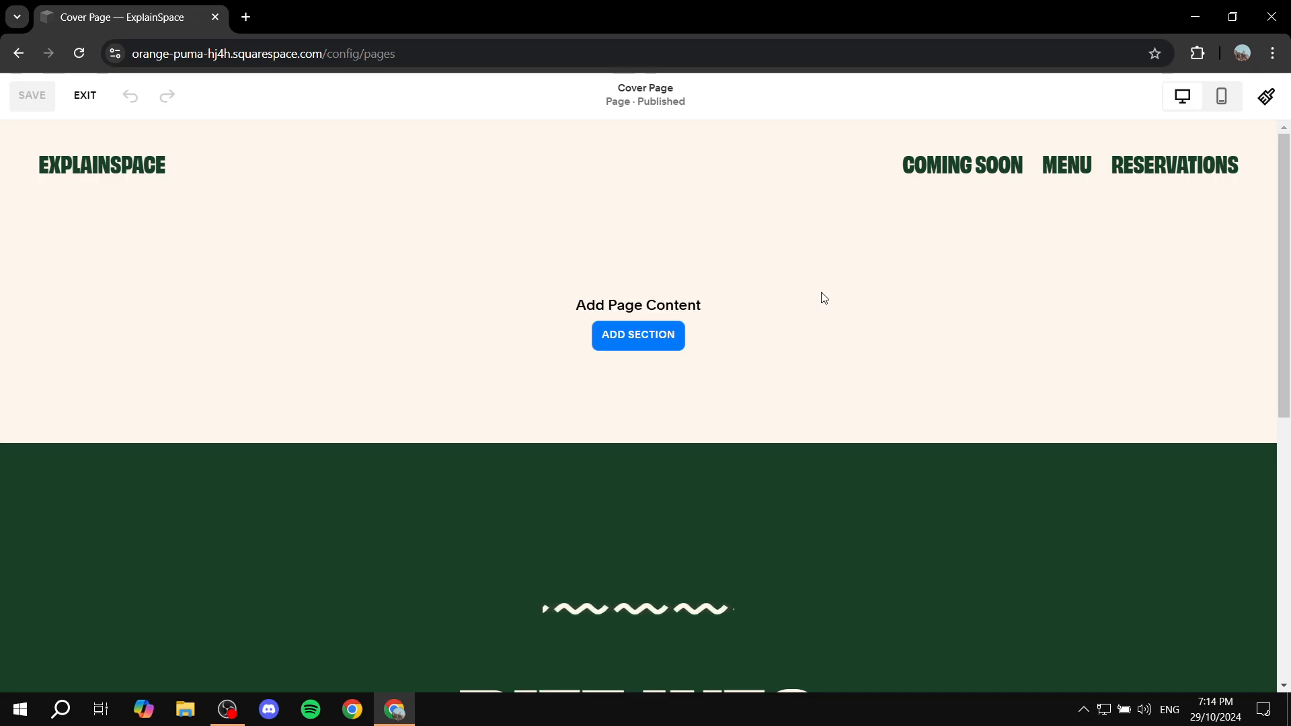
{"action": "left_click", "coordinate": [648, 356]}
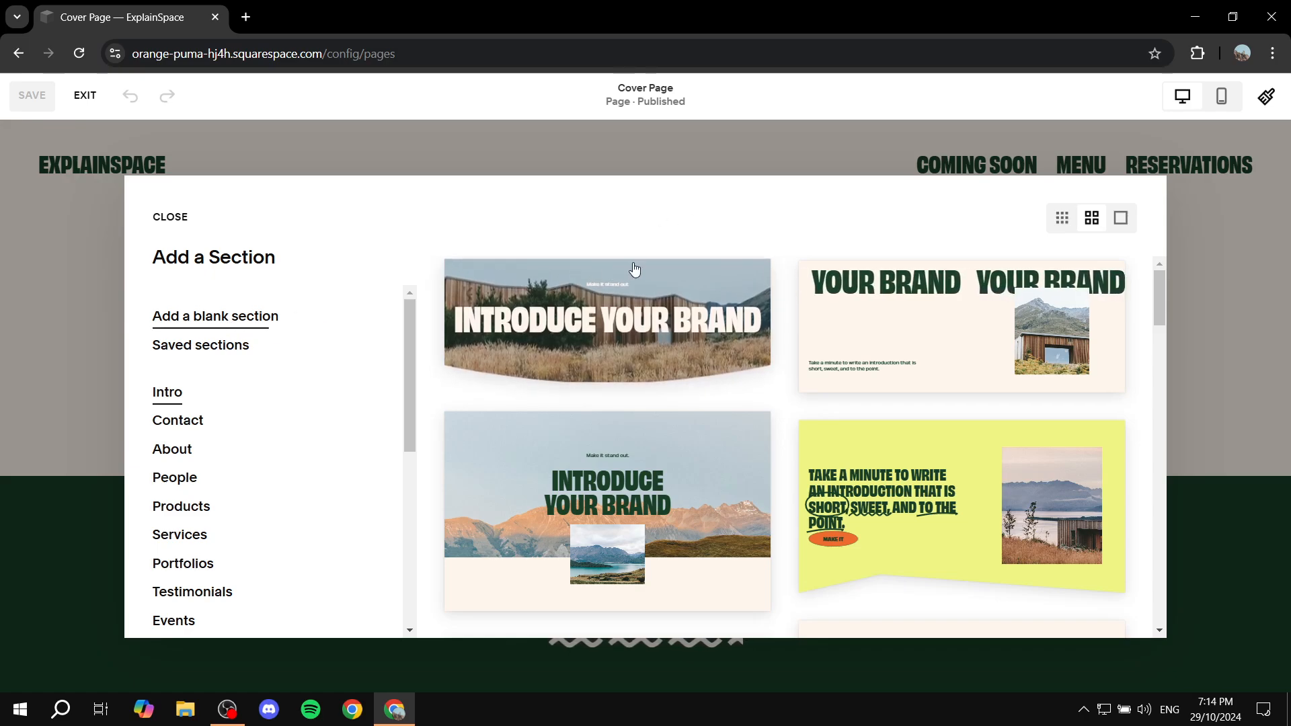
{"action": "left_click", "coordinate": [634, 267]}
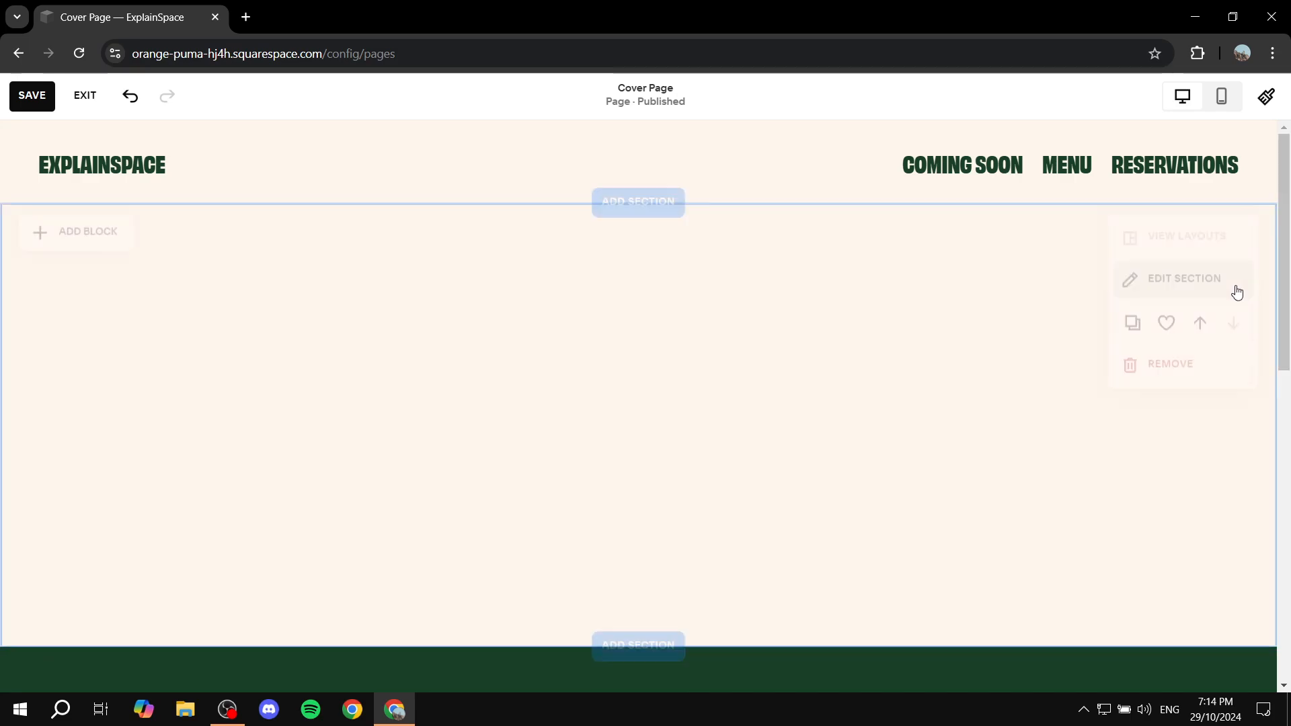
Search the free stock images for "Fast food" and set the photo of the burger pierced by a knife as the section's background
{"action": "left_click", "coordinate": [1152, 285]}
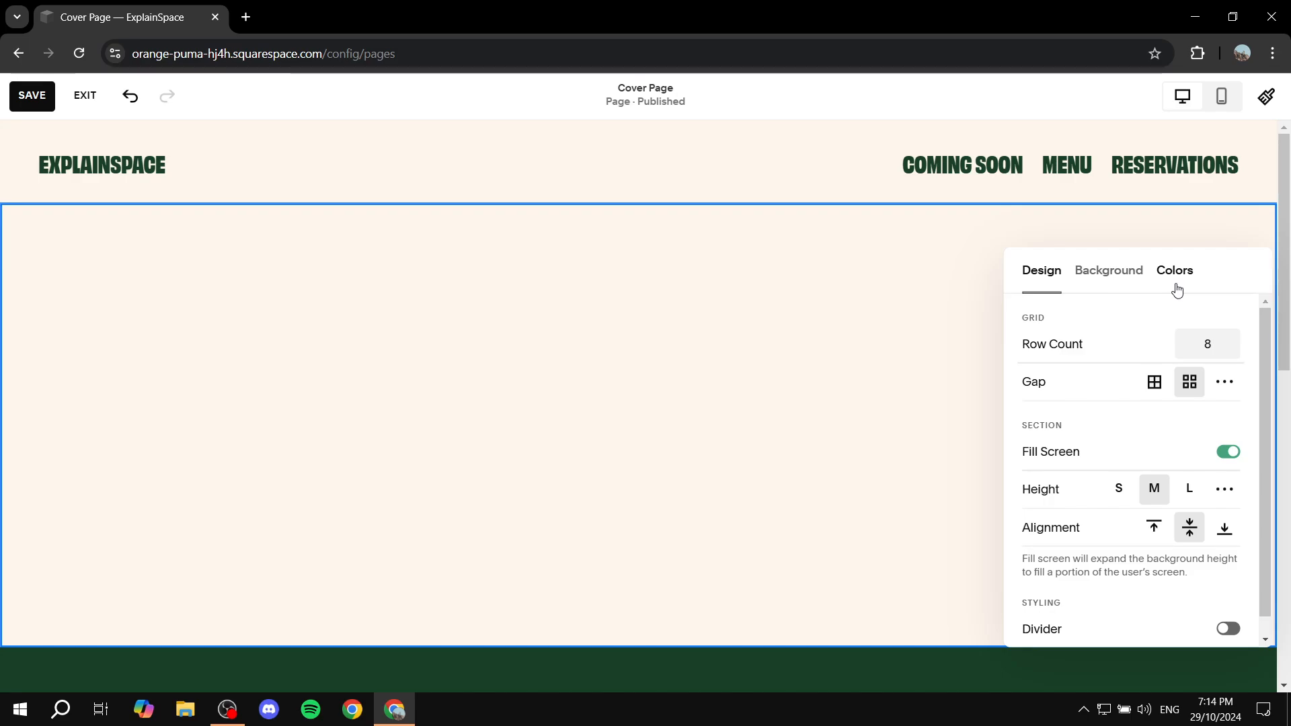
{"action": "left_click", "coordinate": [1110, 275]}
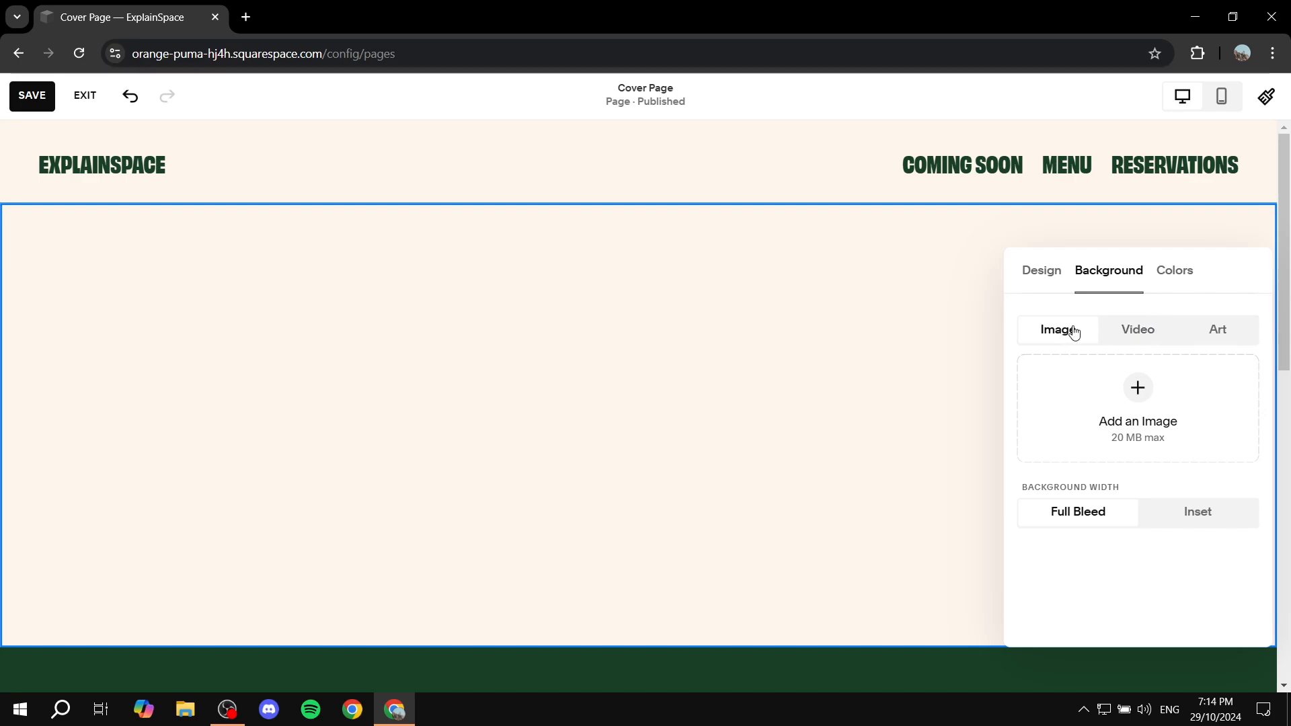
{"action": "left_click", "coordinate": [1139, 390]}
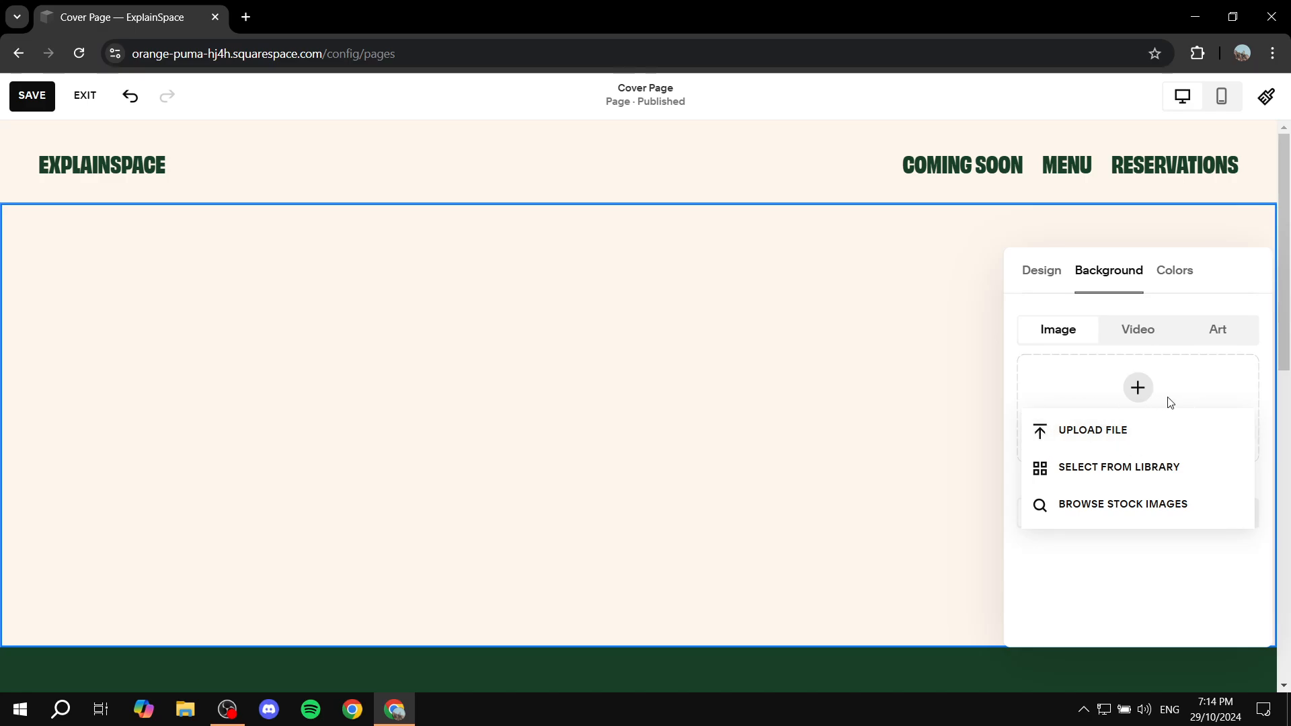
{"action": "left_click", "coordinate": [1107, 503]}
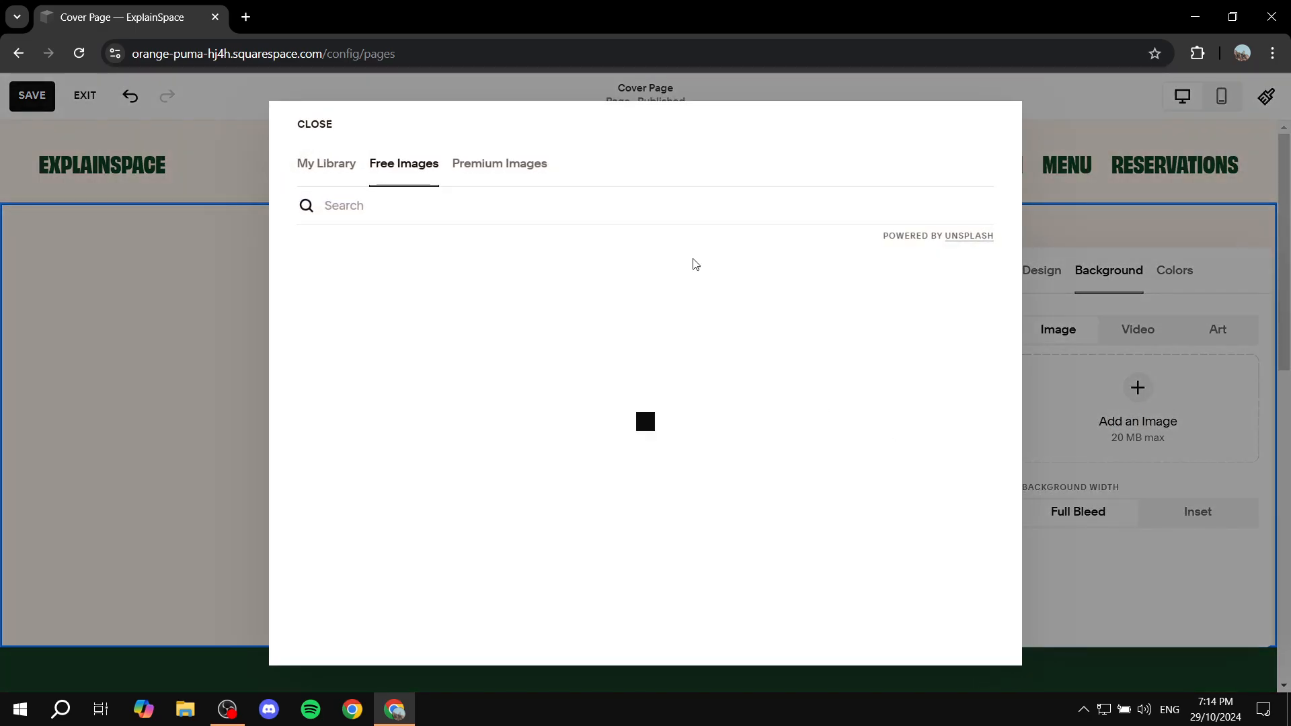
{"action": "type", "text": "Fast food"}
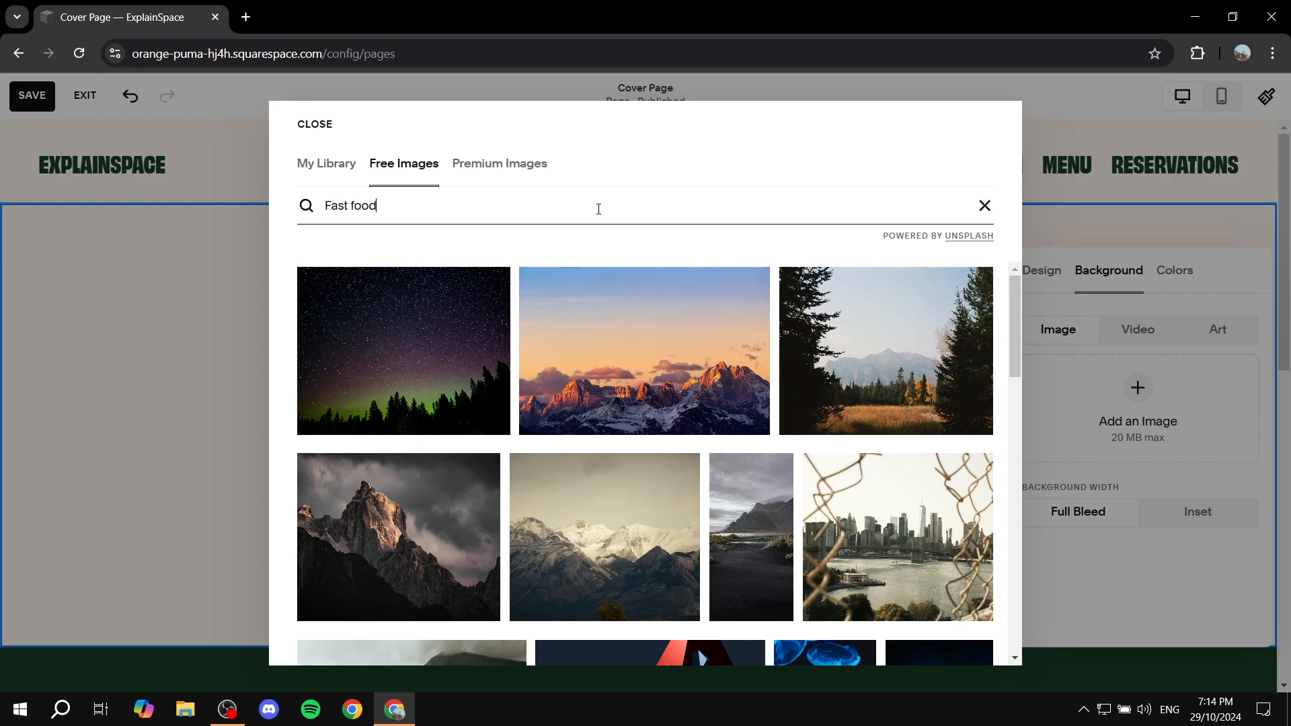
{"action": "key", "text": "Return"}
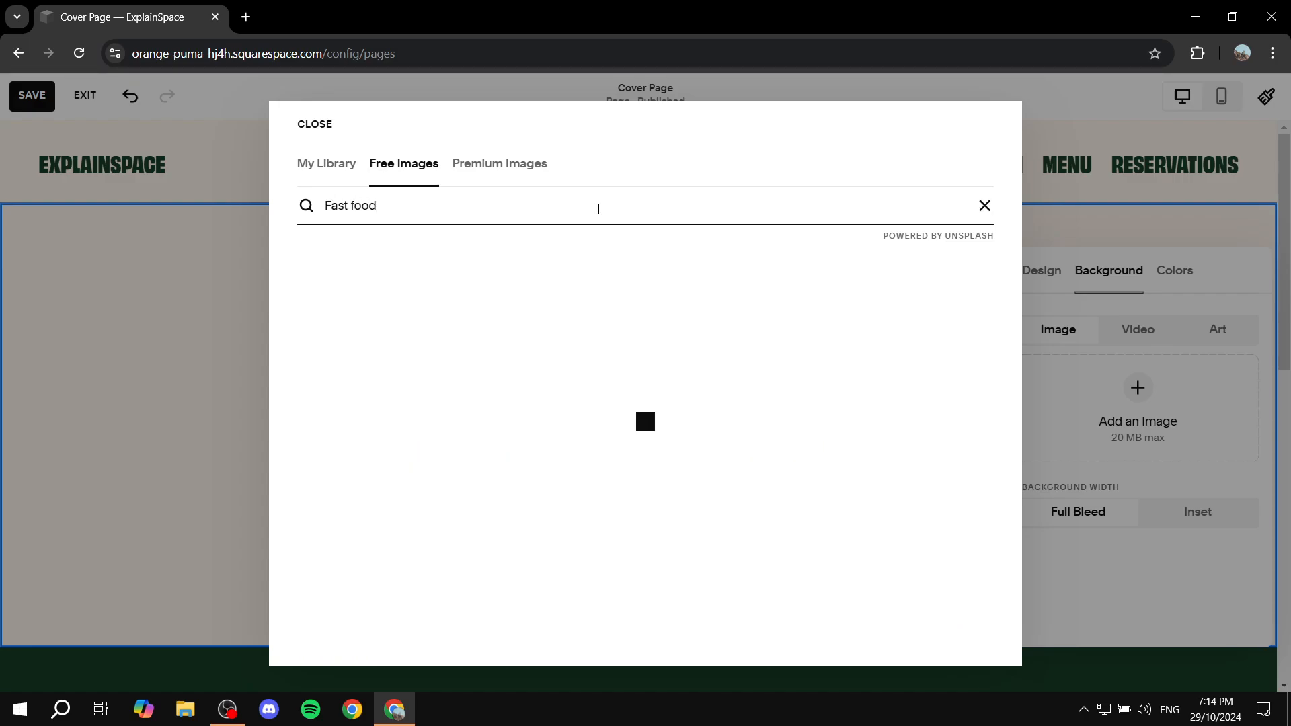
{"action": "left_click", "coordinate": [647, 333]}
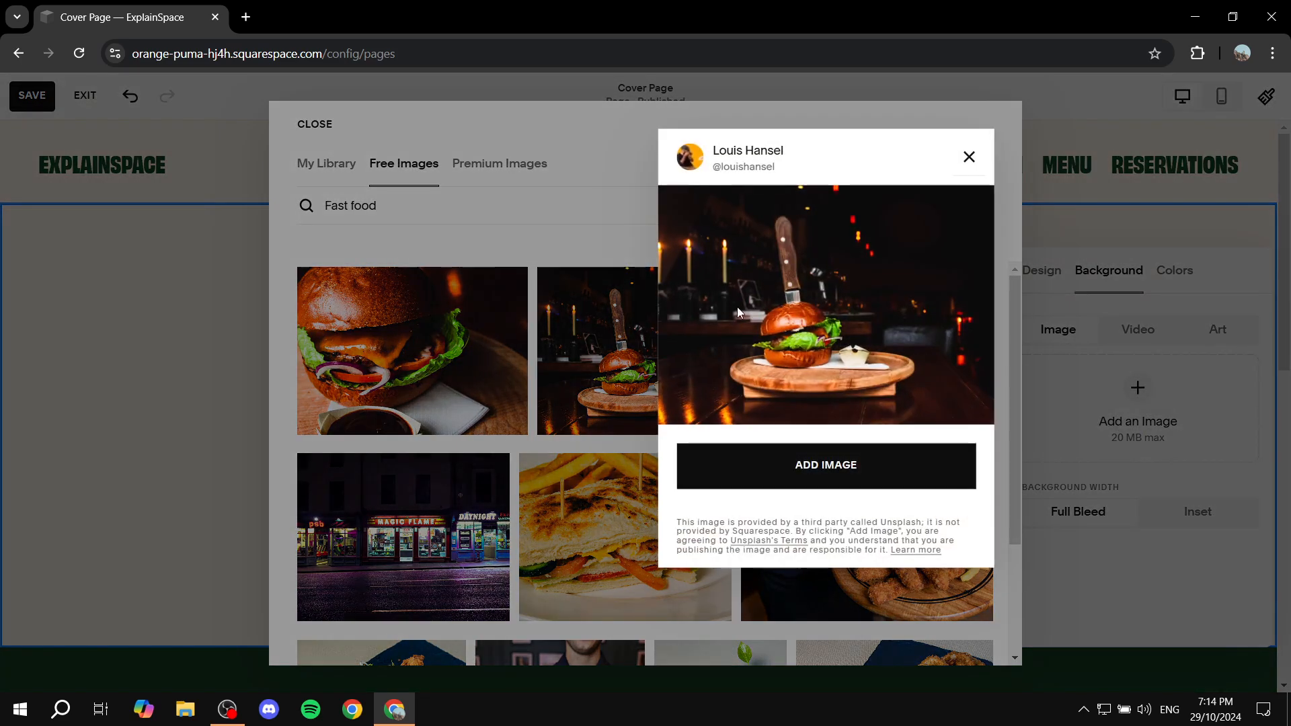
{"action": "left_click", "coordinate": [888, 471]}
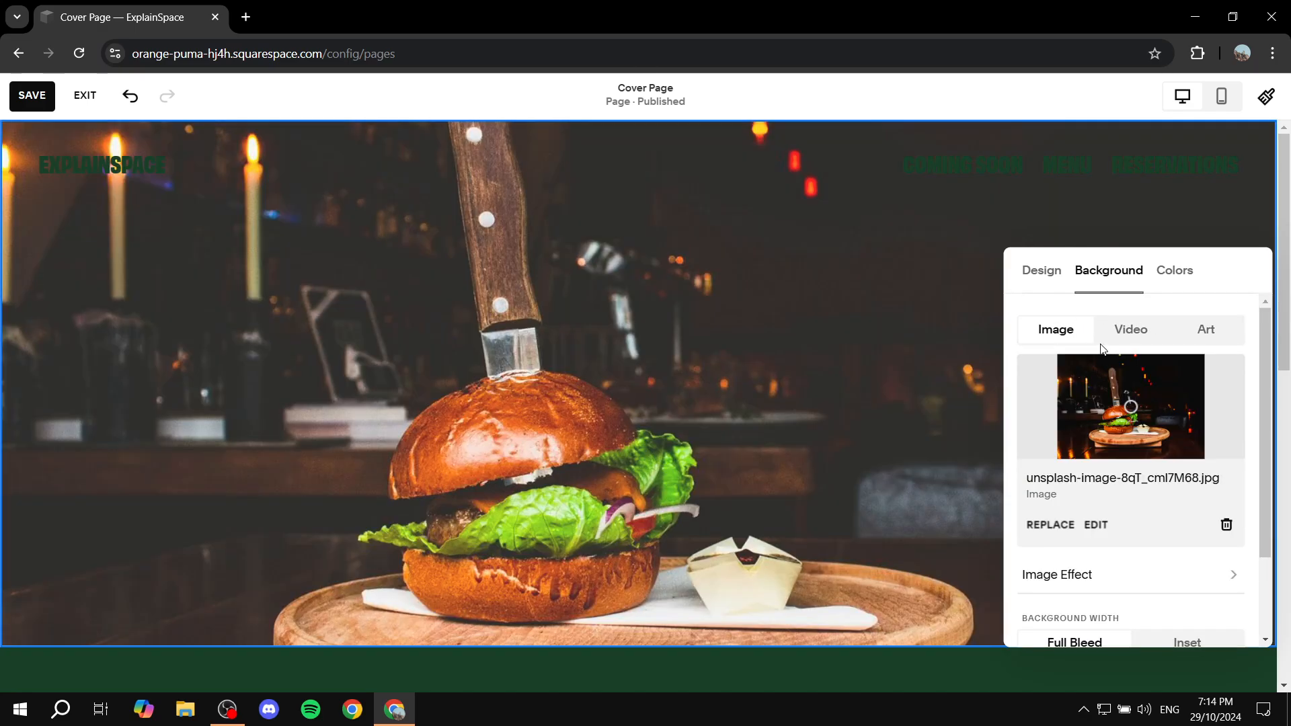
Set the section background's width to Full Bleed after trying Inset, and reduce its overlay opacity to 0 %
{"action": "scroll", "coordinate": [1109, 403], "scroll_direction": "down", "scroll_amount": 2}
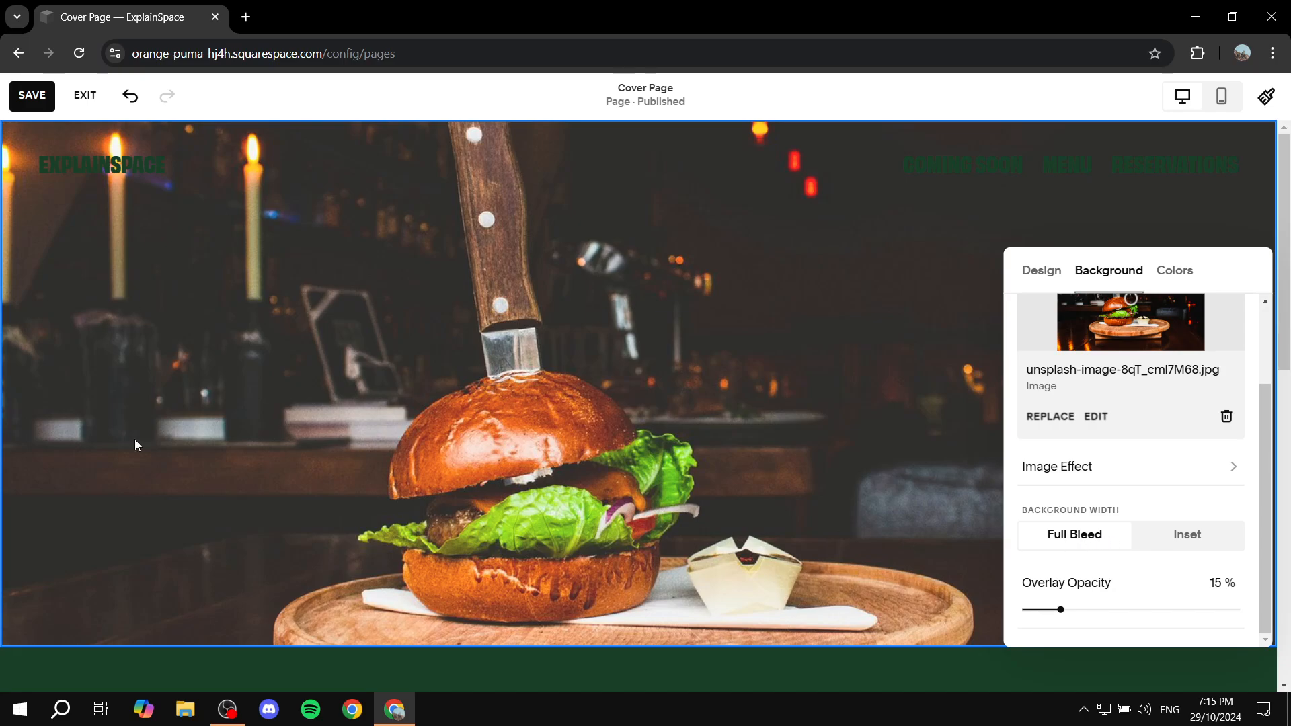
{"action": "left_click", "coordinate": [1177, 536]}
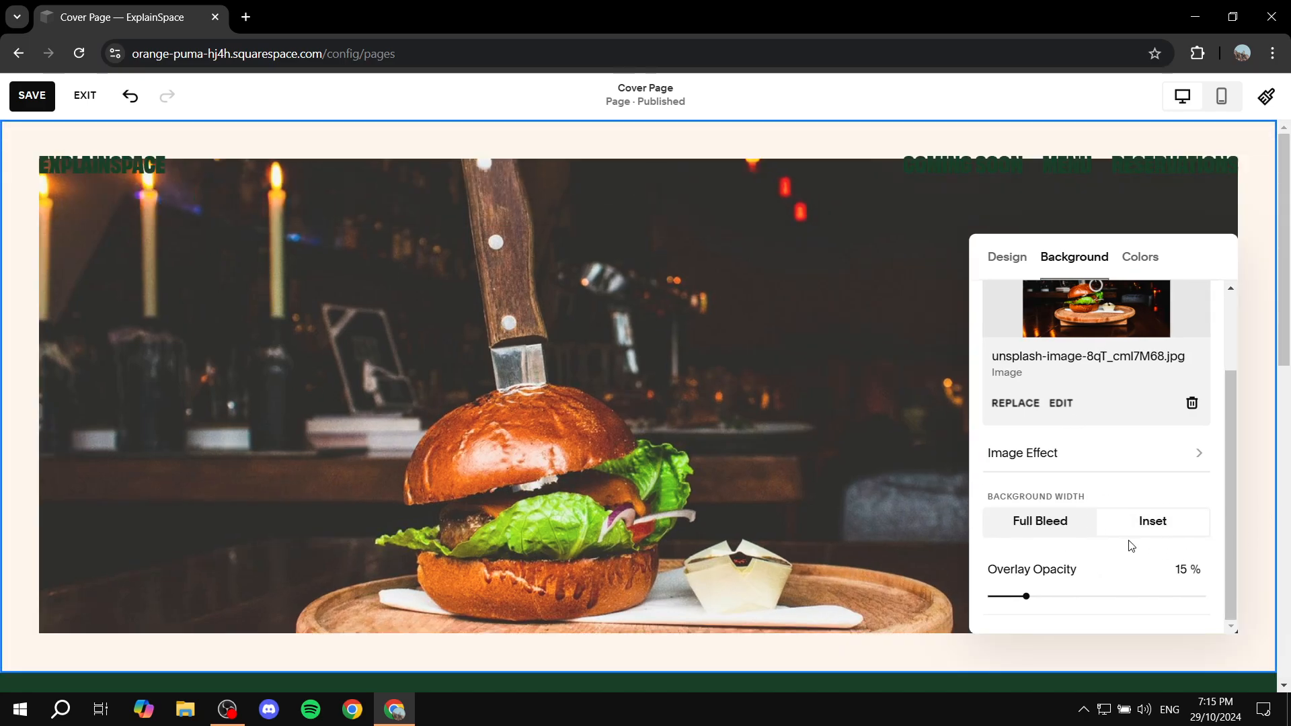
{"action": "left_click", "coordinate": [1036, 522]}
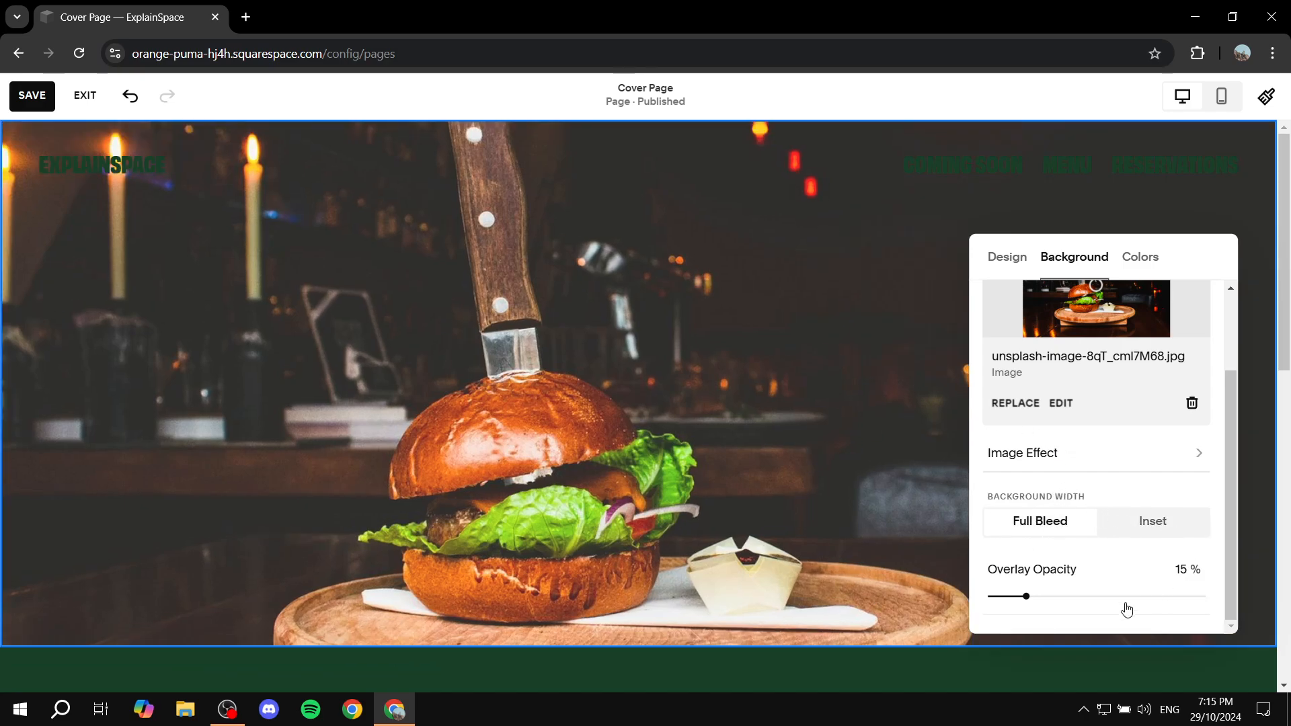
{"action": "left_click_drag", "start_coordinate": [1025, 597], "coordinate": [975, 614]}
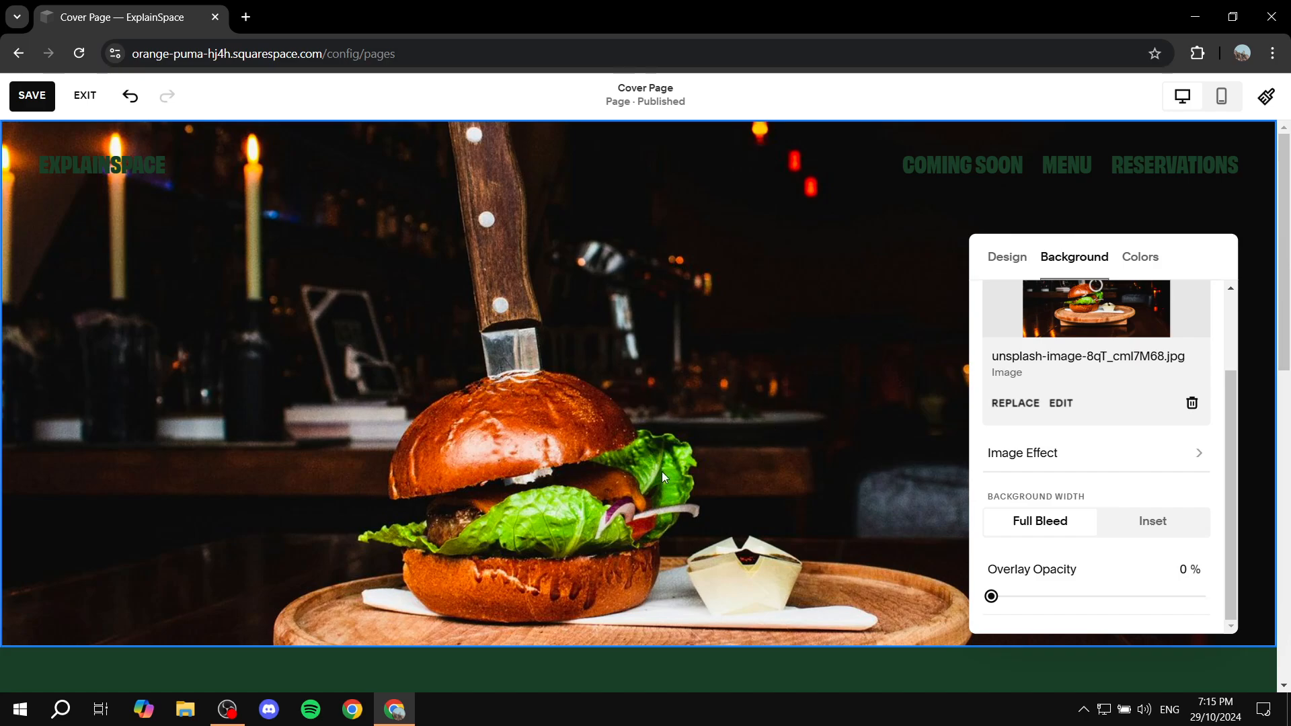
{"action": "left_click", "coordinate": [741, 367]}
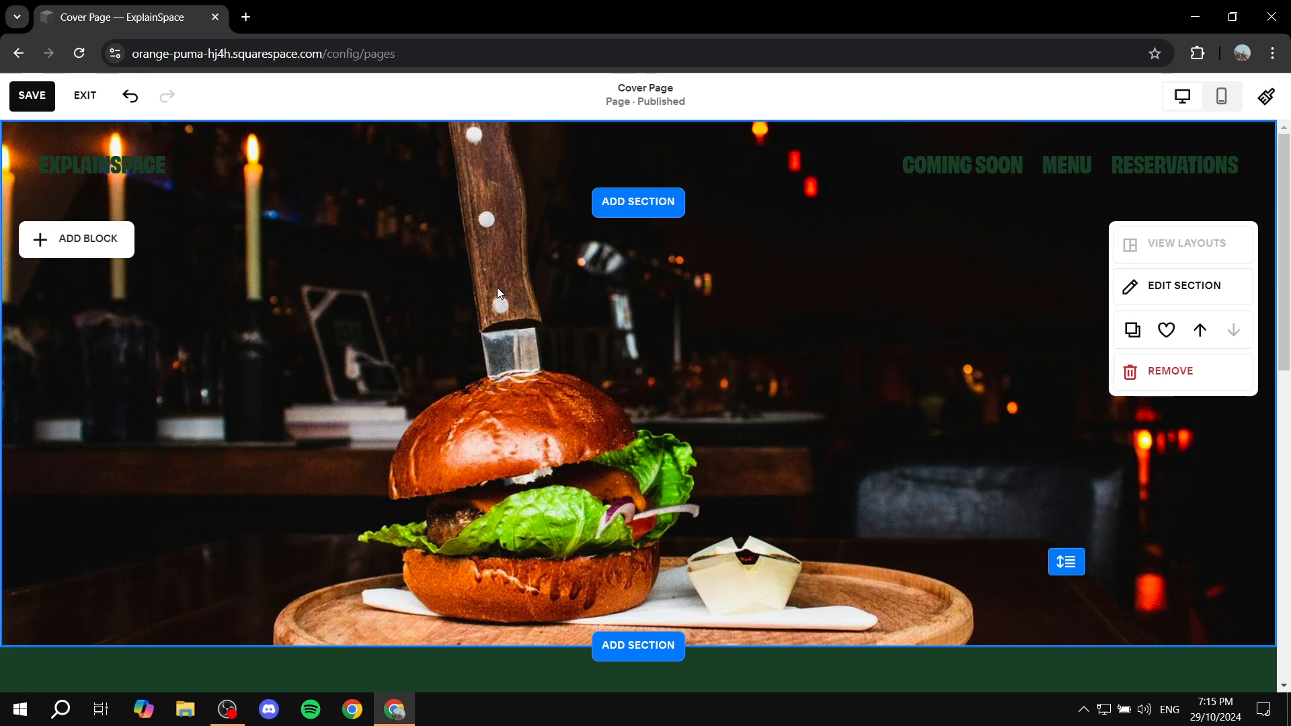
Add a text block reading "Cover Page" in the upper middle of the section and format it as Heading 1
{"action": "left_click", "coordinate": [112, 245]}
{"action": "left_click", "coordinate": [89, 347]}
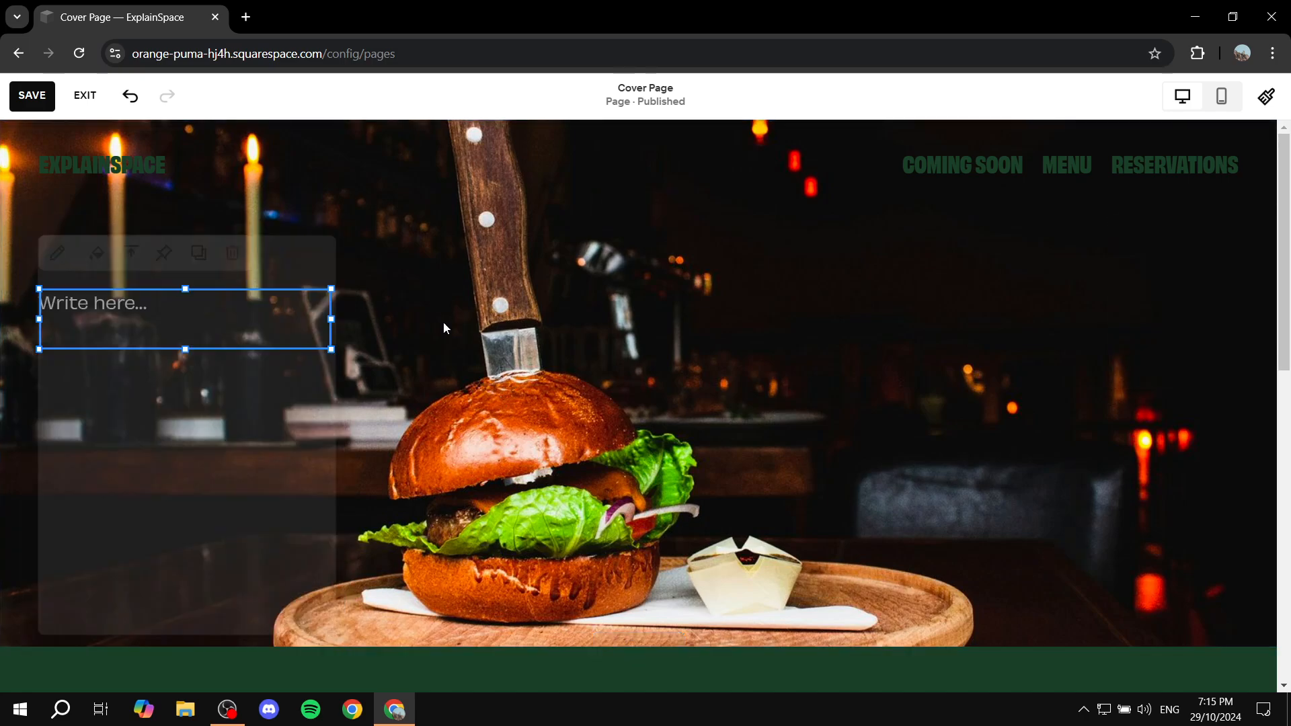
{"action": "left_click_drag", "start_coordinate": [267, 317], "coordinate": [700, 305]}
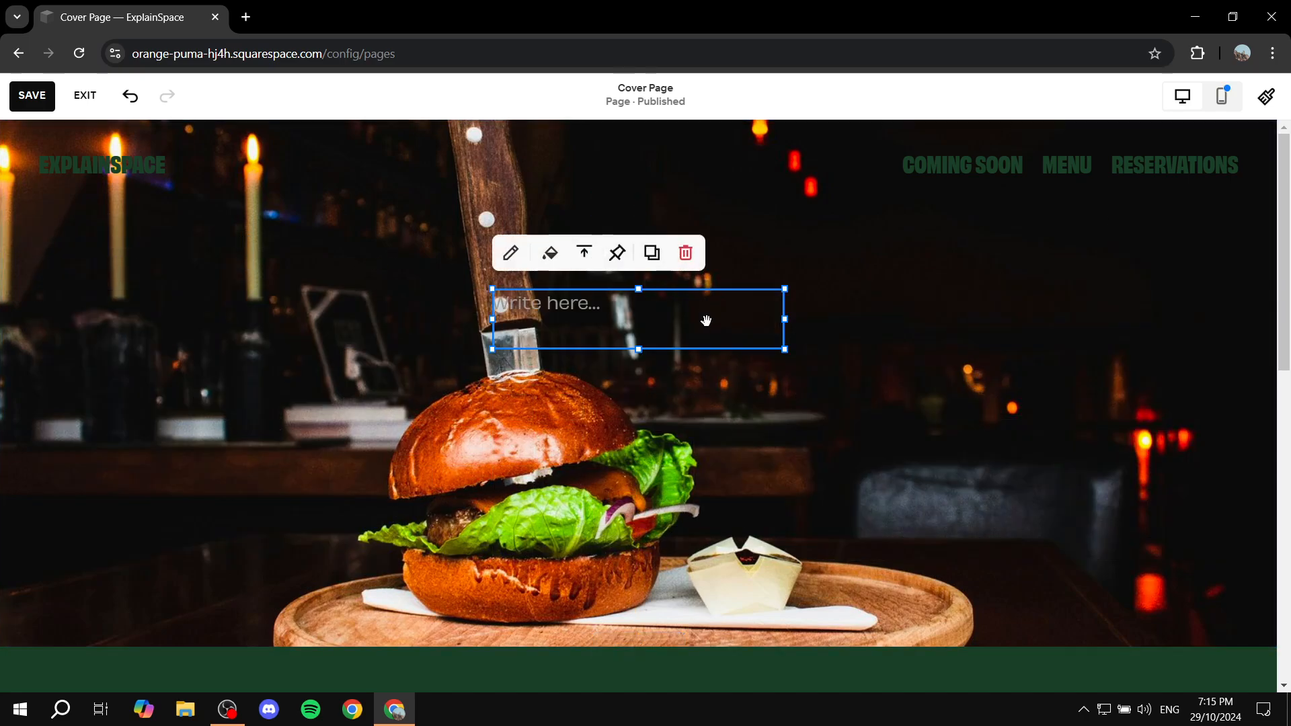
{"action": "left_click", "coordinate": [510, 252]}
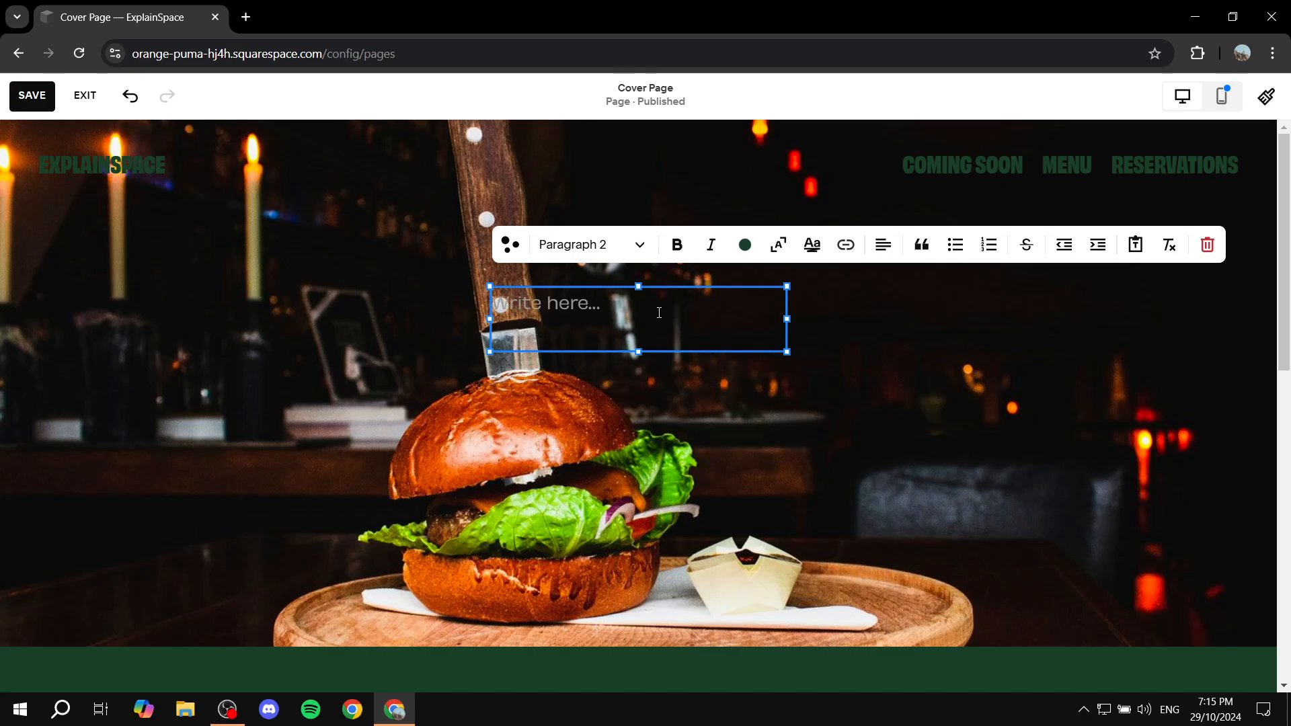
{"action": "type", "text": "Cov"}
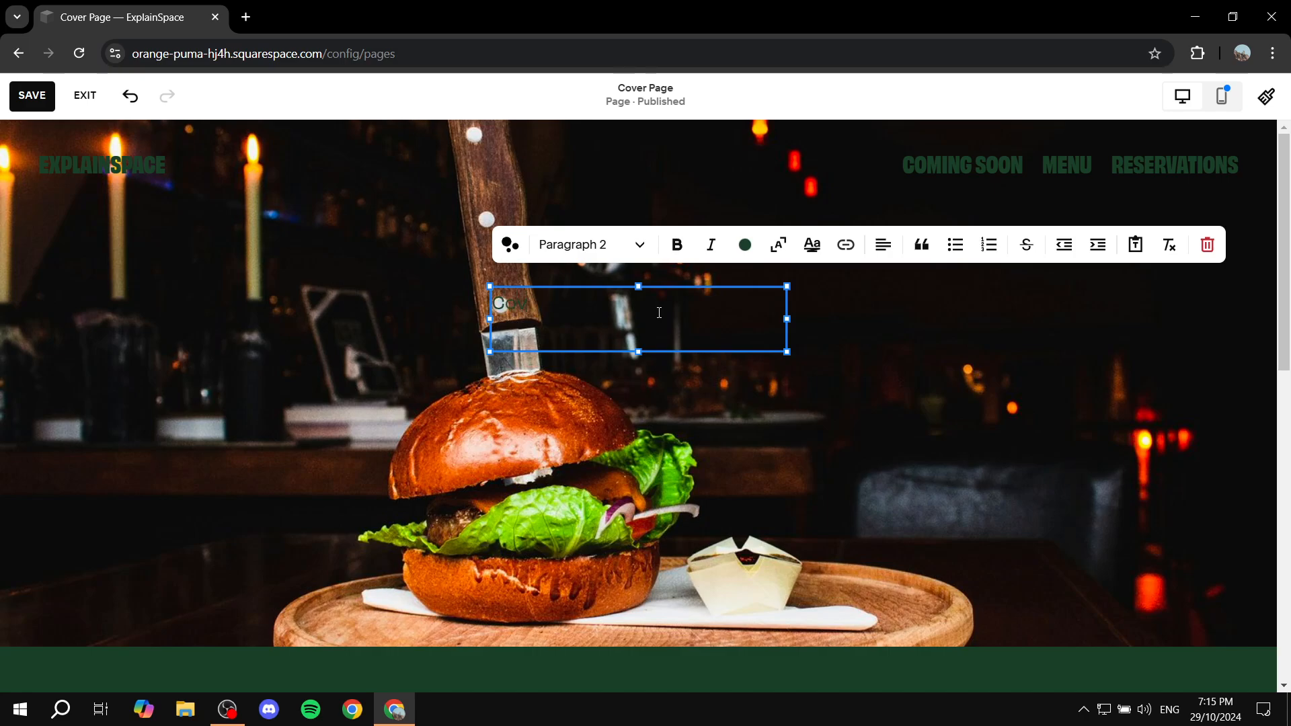
{"action": "type", "text": "er Page"}
{"action": "left_click", "coordinate": [639, 246]}
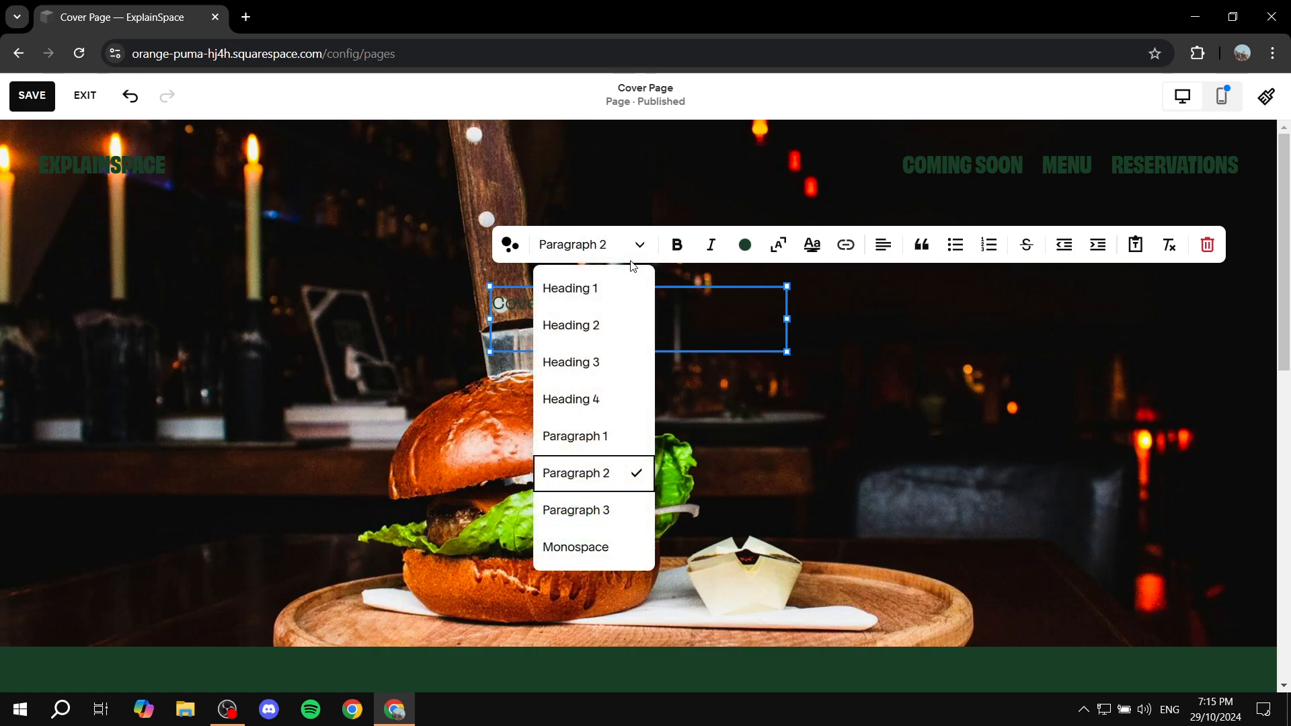
{"action": "left_click", "coordinate": [608, 297]}
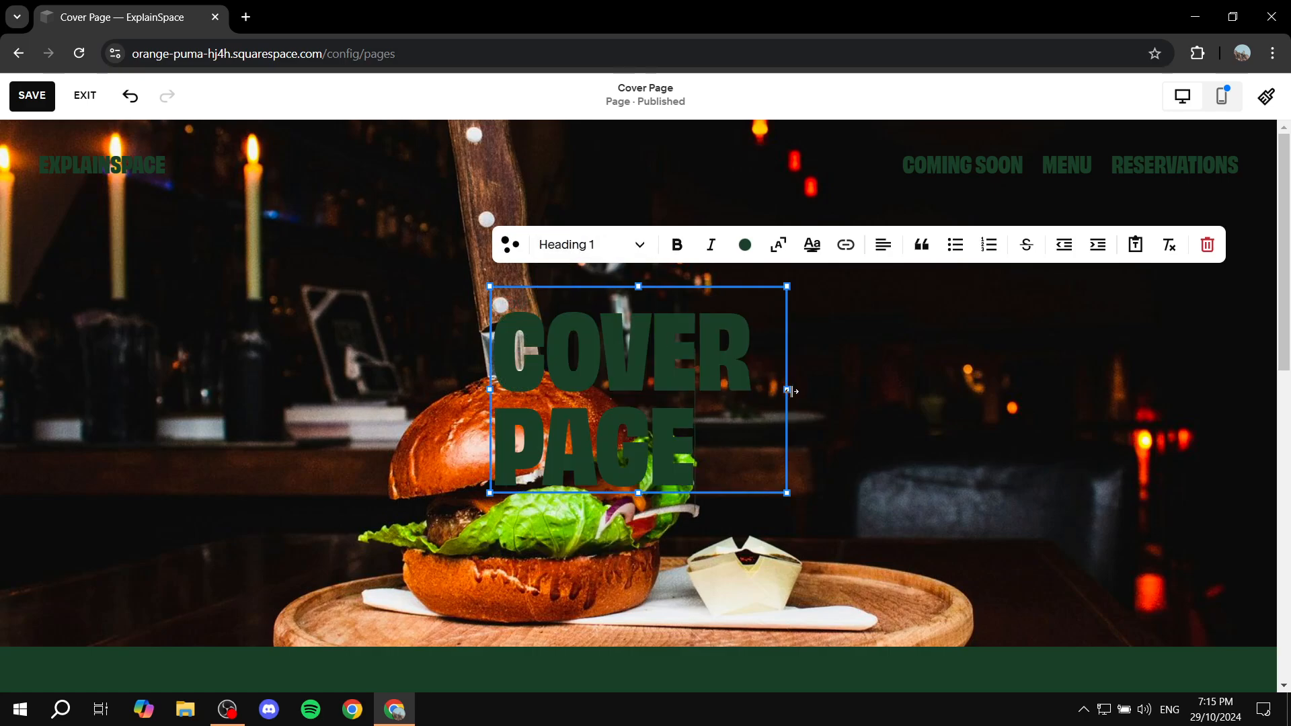
Widen the heading's block evenly about the section's middle so the text fits one line, and center-align the text
{"action": "left_click_drag", "start_coordinate": [786, 390], "coordinate": [1038, 389]}
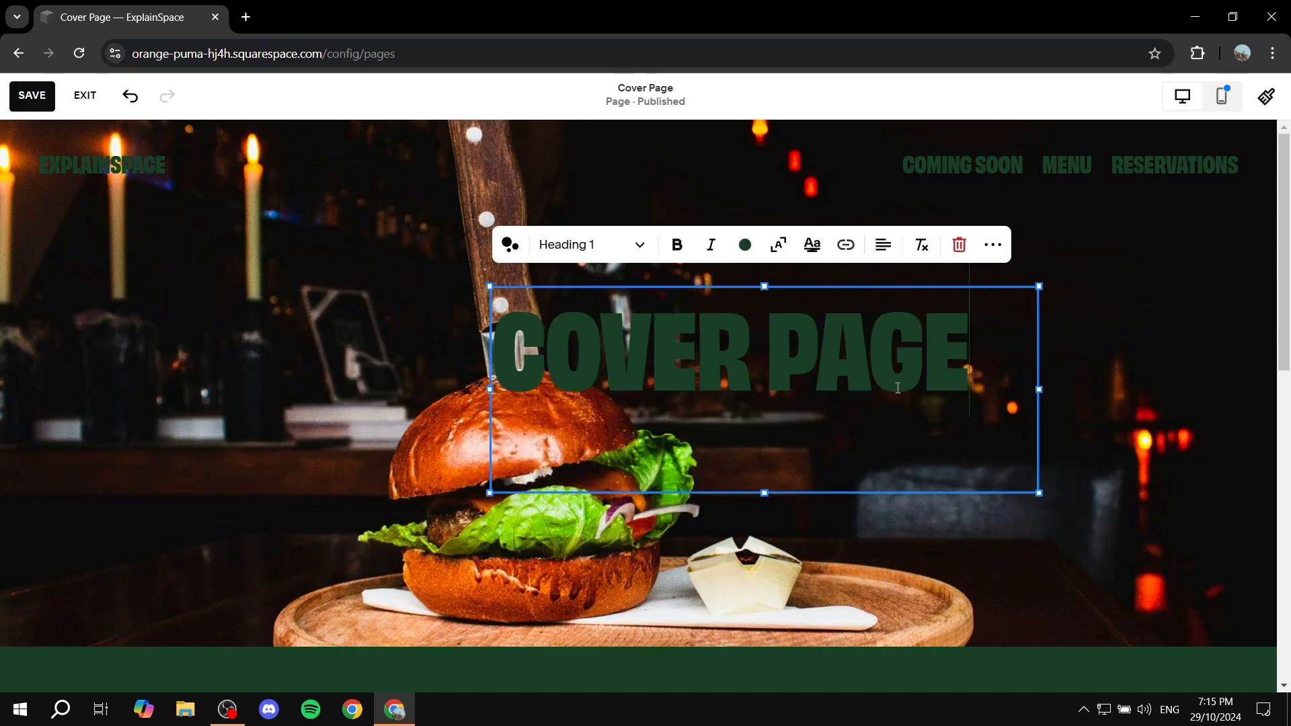
{"action": "left_click_drag", "start_coordinate": [804, 407], "coordinate": [691, 407]}
{"action": "left_click", "coordinate": [771, 351]}
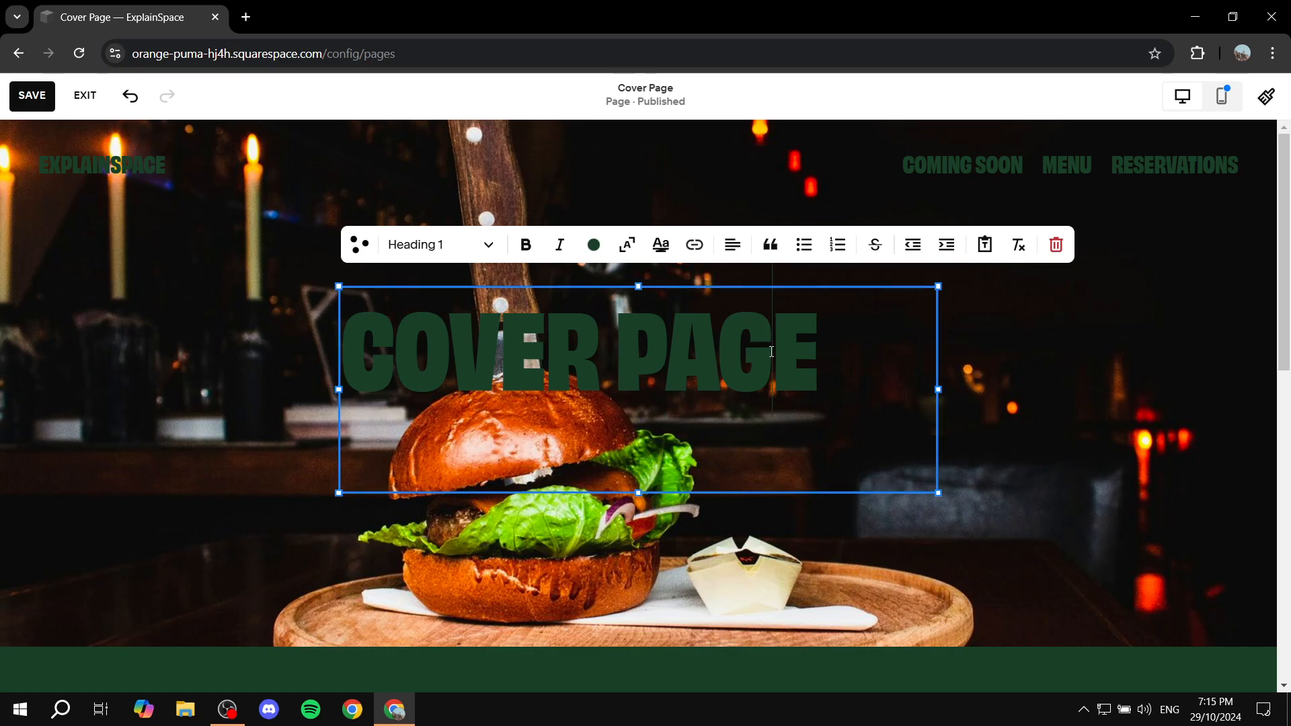
{"action": "left_click", "coordinate": [732, 245]}
{"action": "left_click", "coordinate": [716, 287]}
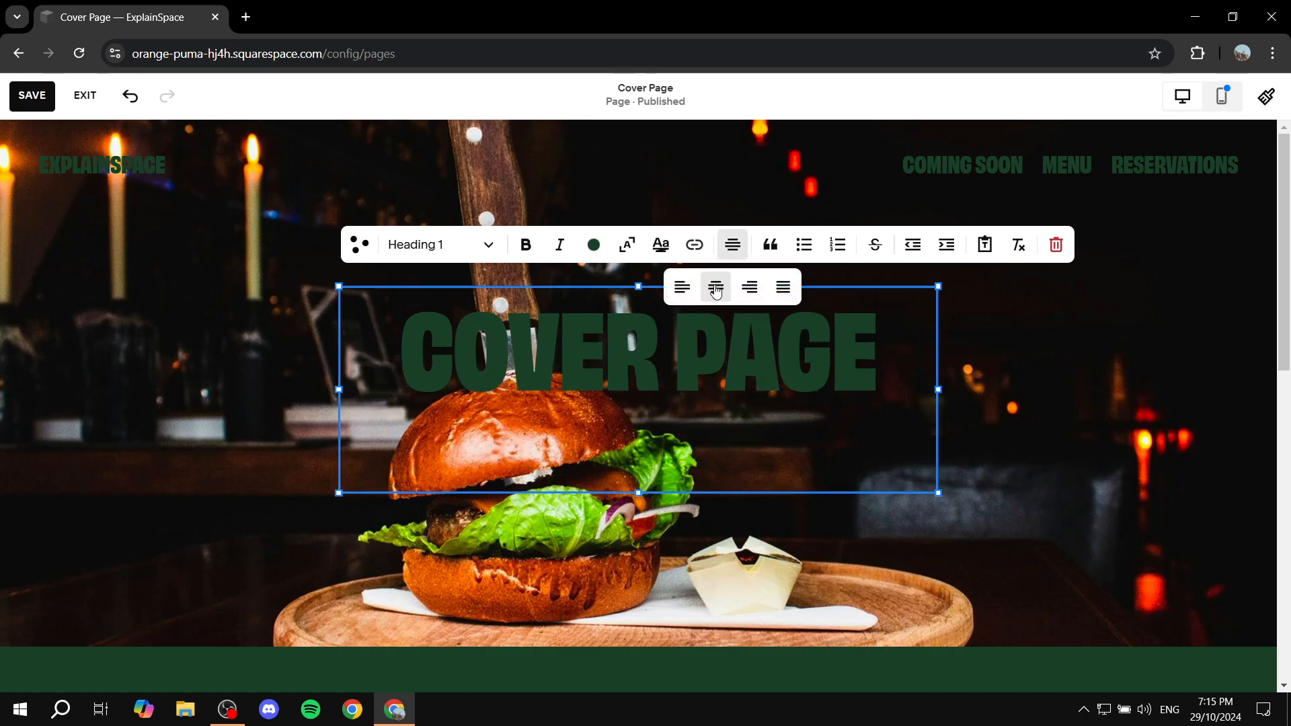
Try orange and cream from the palette as the heading's text color
{"action": "left_click", "coordinate": [594, 249]}
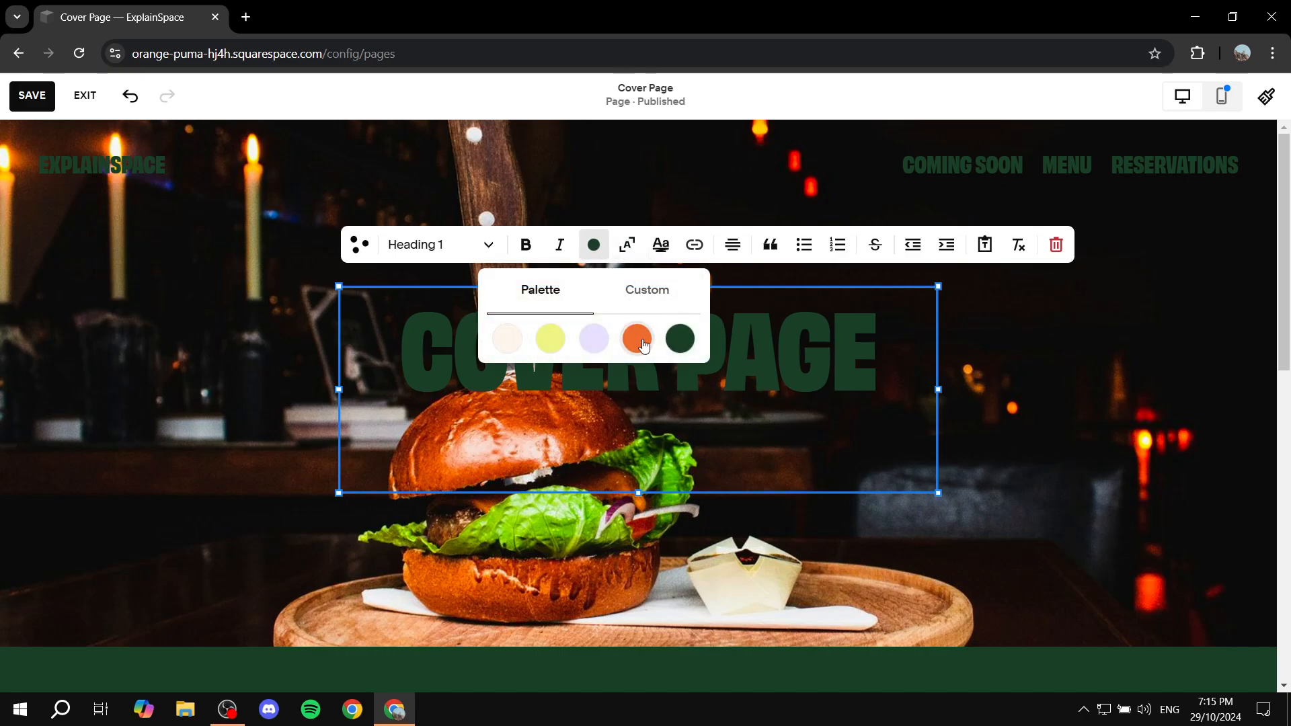
{"action": "left_click", "coordinate": [683, 341]}
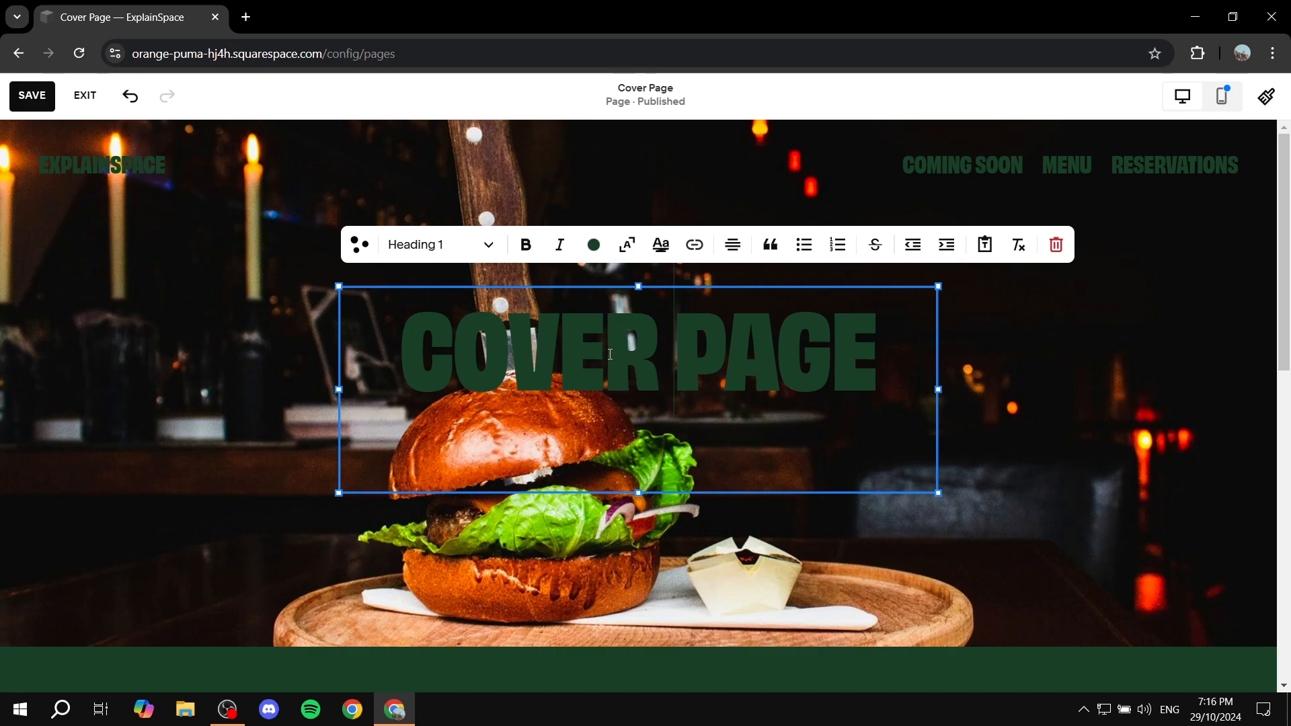
{"action": "triple_click", "coordinate": [610, 354]}
{"action": "left_click", "coordinate": [594, 244]}
{"action": "left_click", "coordinate": [637, 336]}
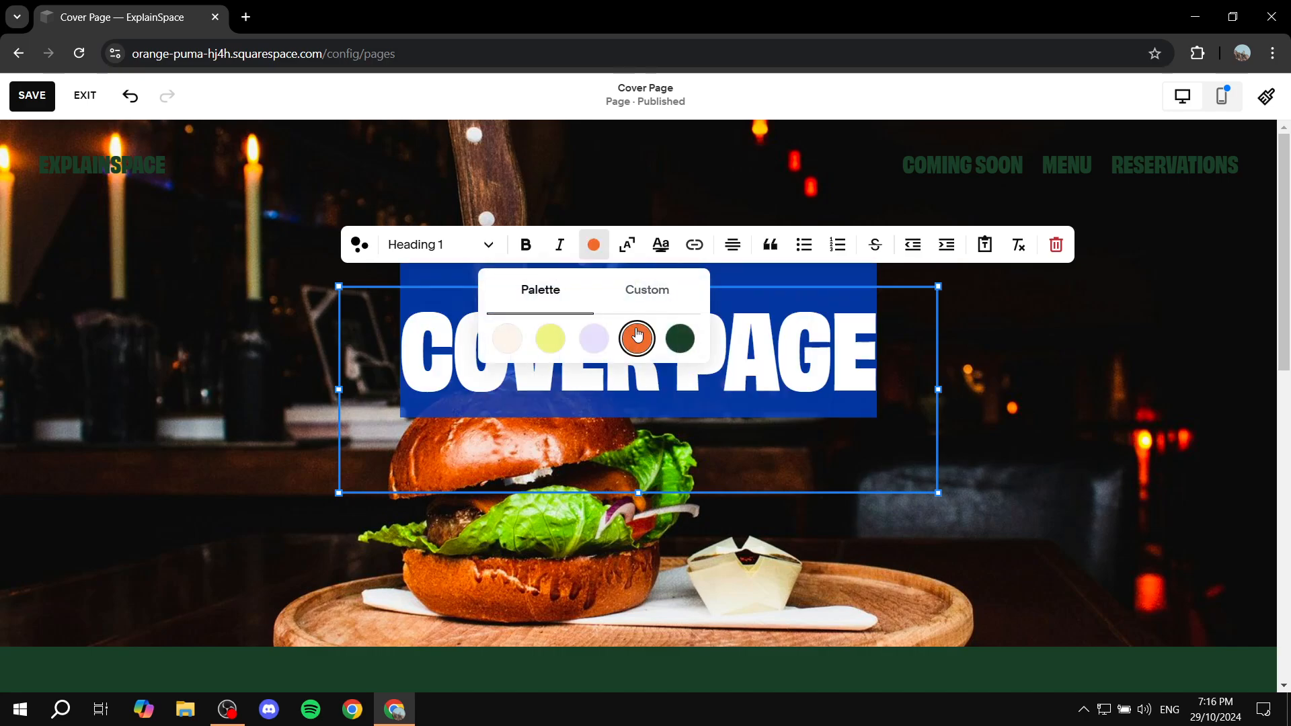
{"action": "left_click", "coordinate": [662, 406]}
{"action": "triple_click", "coordinate": [661, 356]}
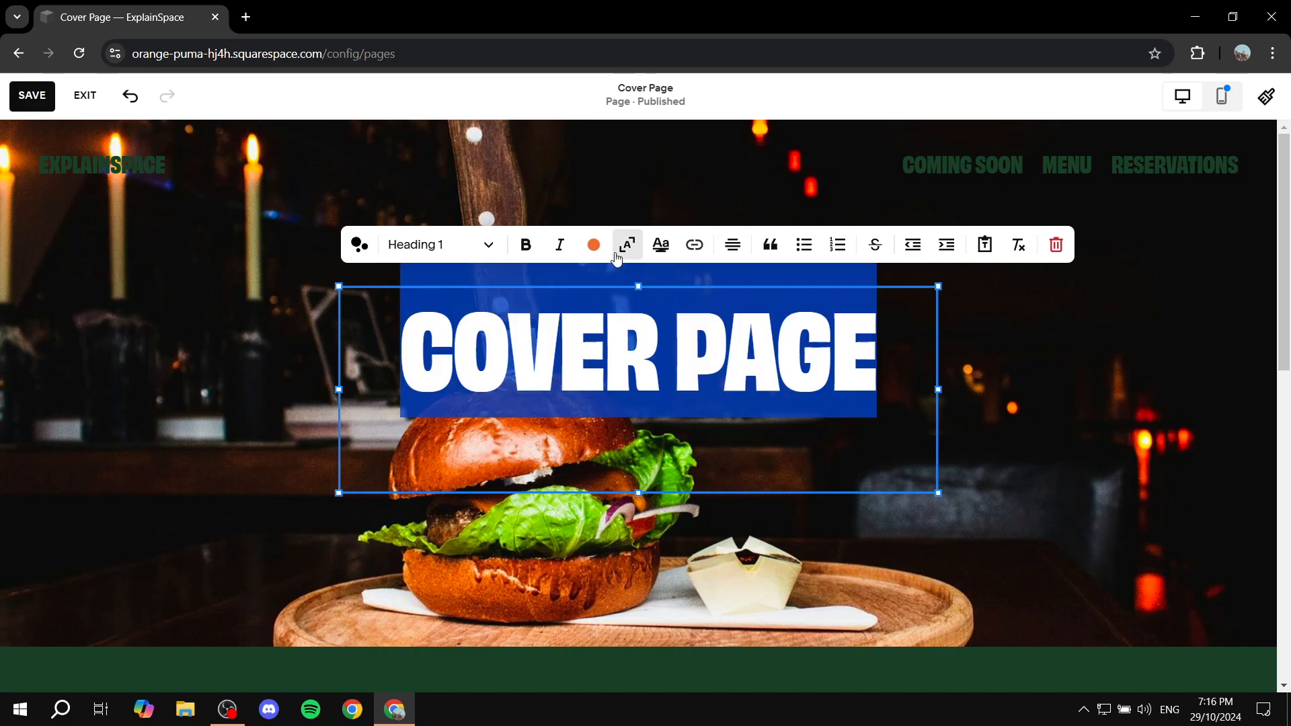
{"action": "left_click", "coordinate": [594, 244]}
{"action": "left_click", "coordinate": [515, 351]}
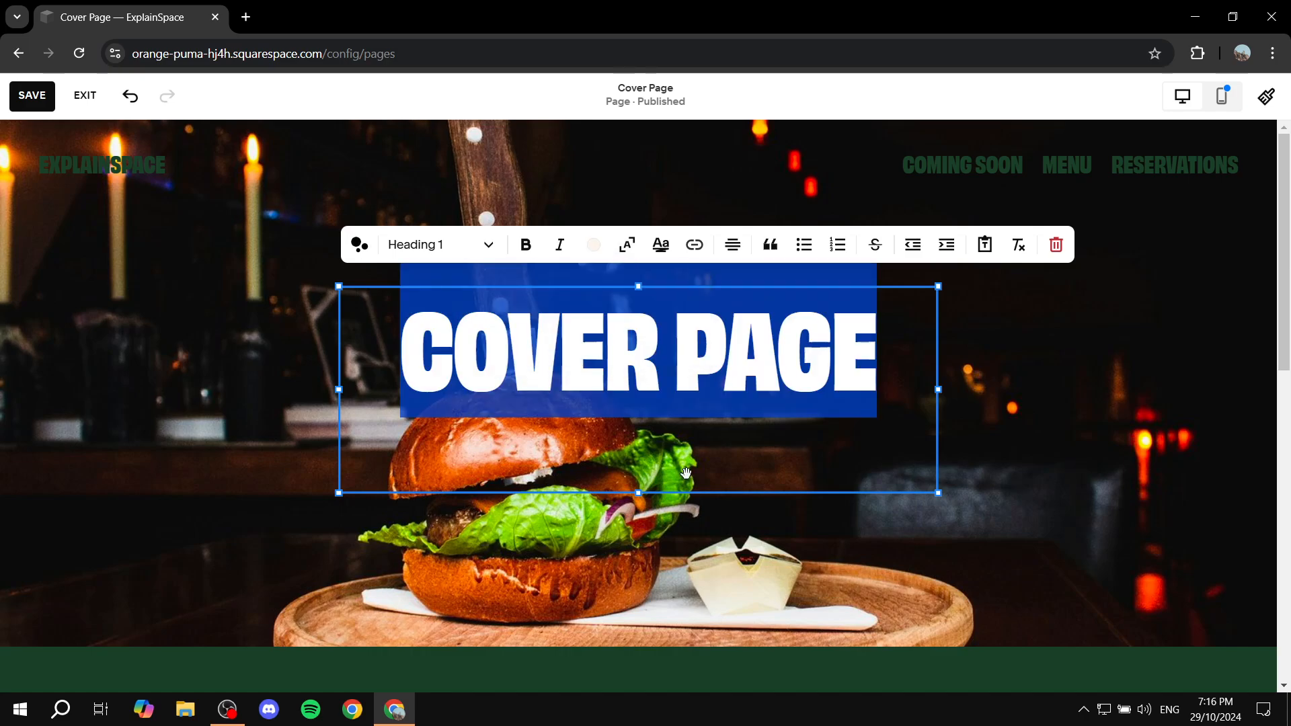
{"action": "left_click", "coordinate": [720, 547]}
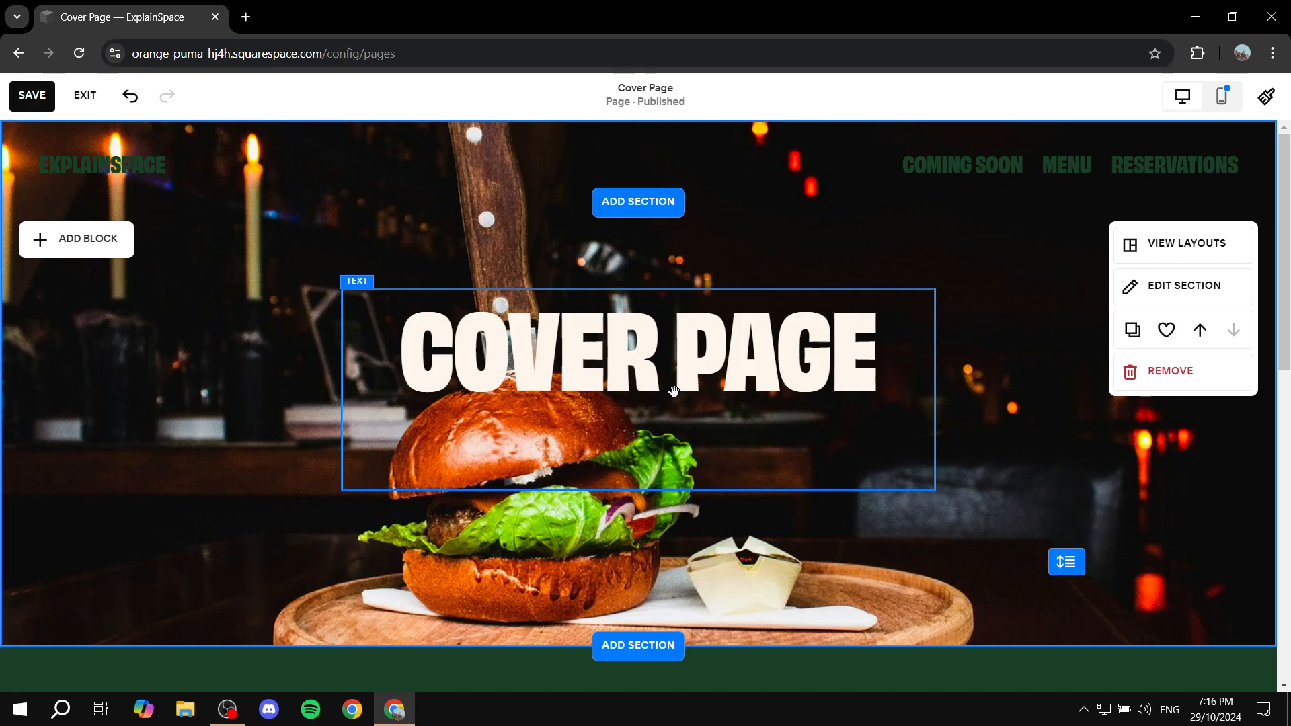
Shorten the heading's text block from below so it fits closely around the single line of text
{"action": "left_click_drag", "start_coordinate": [671, 394], "coordinate": [683, 351]}
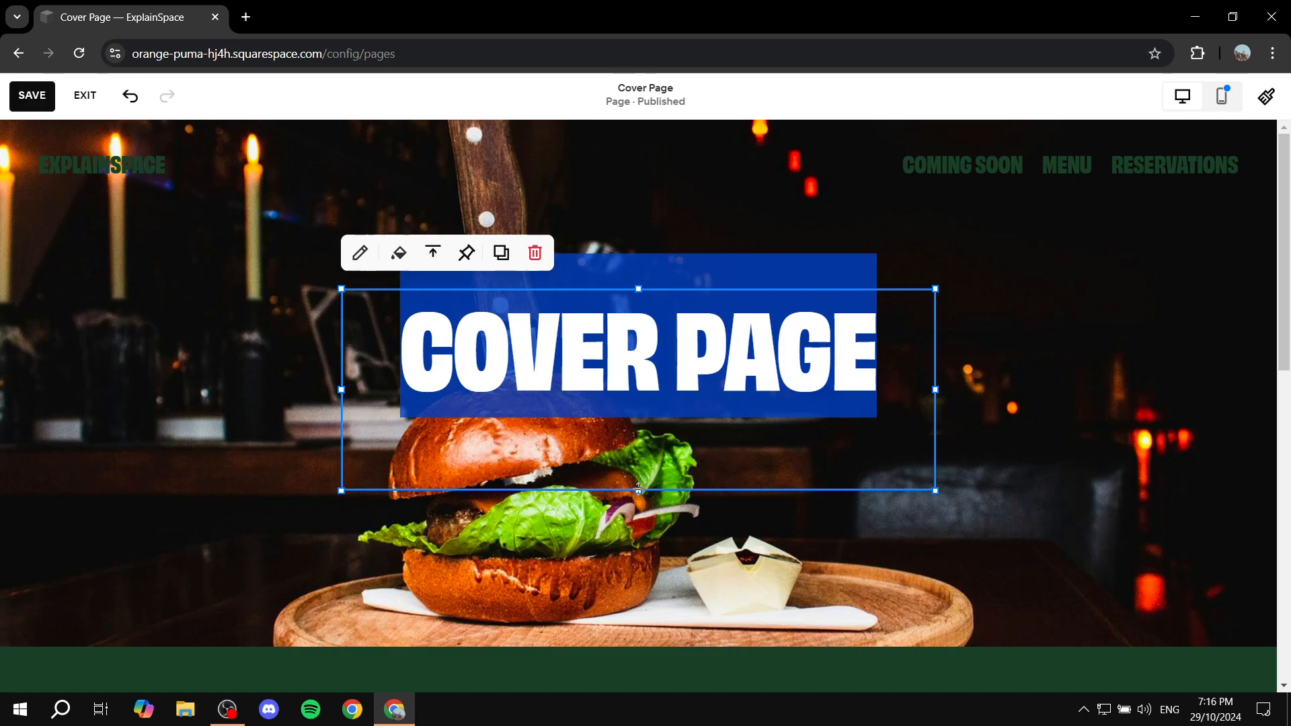
{"action": "left_click_drag", "start_coordinate": [639, 489], "coordinate": [640, 426]}
{"action": "left_click", "coordinate": [299, 354]}
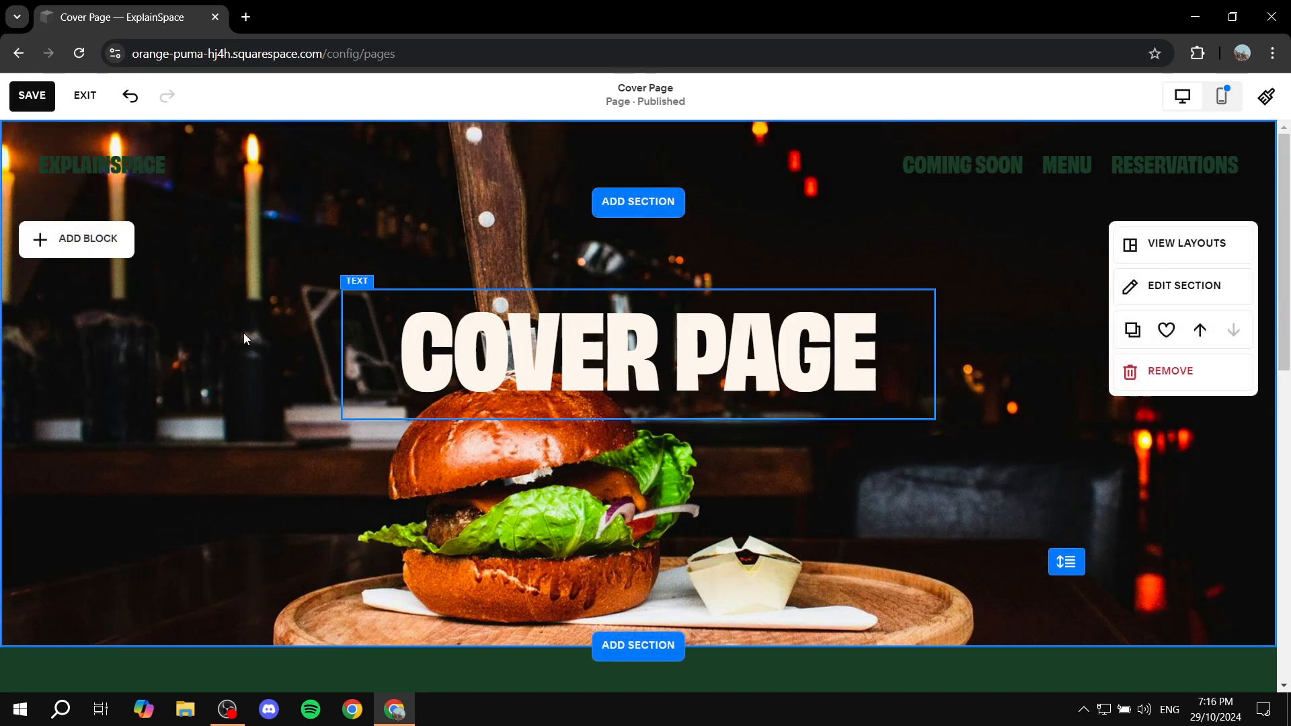
Set the heading's text color to the palette's dark green
{"action": "double_click", "coordinate": [676, 358]}
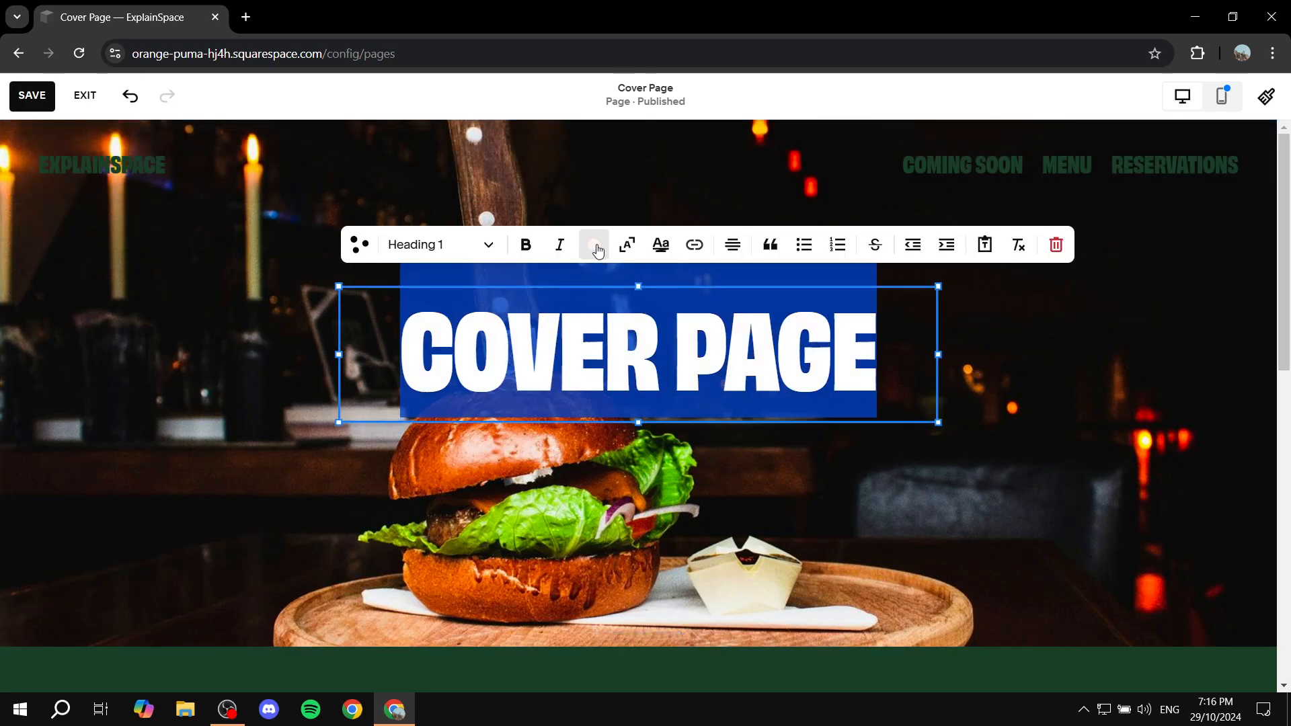
{"action": "left_click", "coordinate": [597, 249]}
{"action": "left_click", "coordinate": [680, 338]}
{"action": "left_click", "coordinate": [719, 485]}
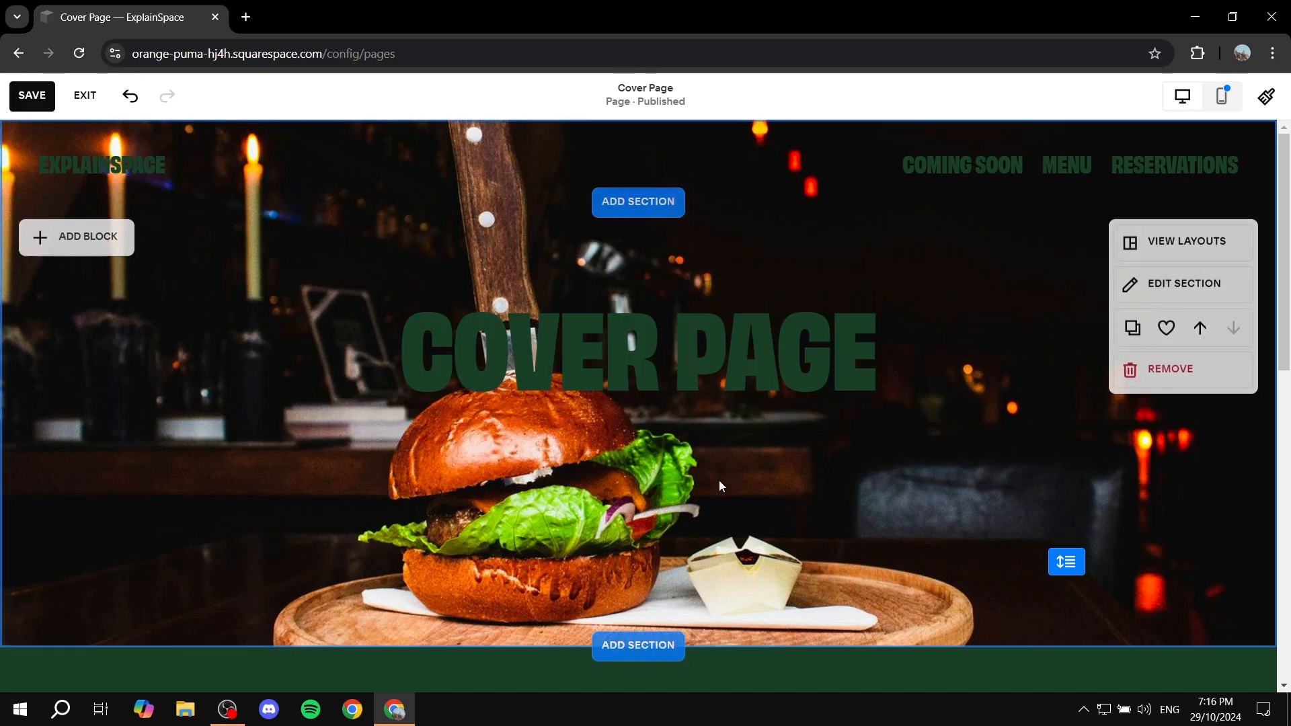
Add a form block to the section and place it horizontally centered directly beneath the heading
{"action": "left_click", "coordinate": [101, 246]}
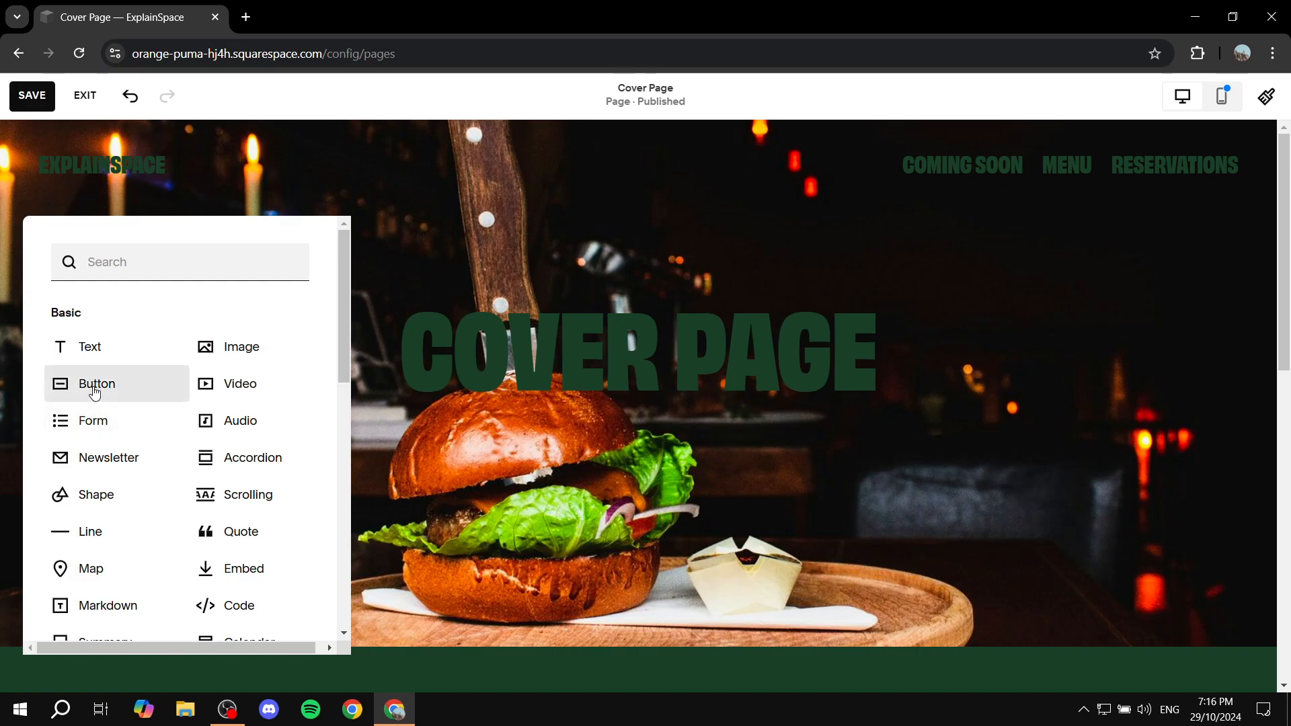
{"action": "left_click", "coordinate": [104, 430]}
{"action": "left_click_drag", "start_coordinate": [308, 425], "coordinate": [680, 570]}
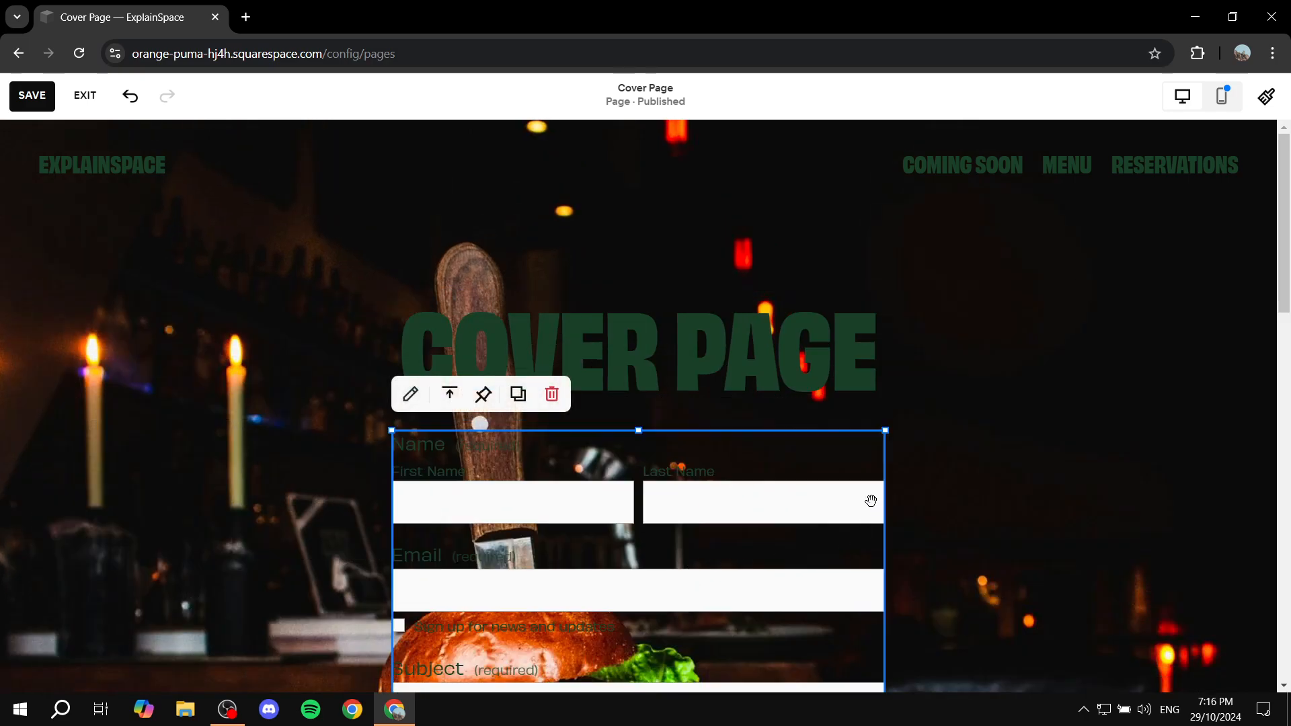
Enable the form's background and set its color to the palette's light yellow after trying dark green
{"action": "scroll", "coordinate": [820, 495], "scroll_direction": "down", "scroll_amount": 1}
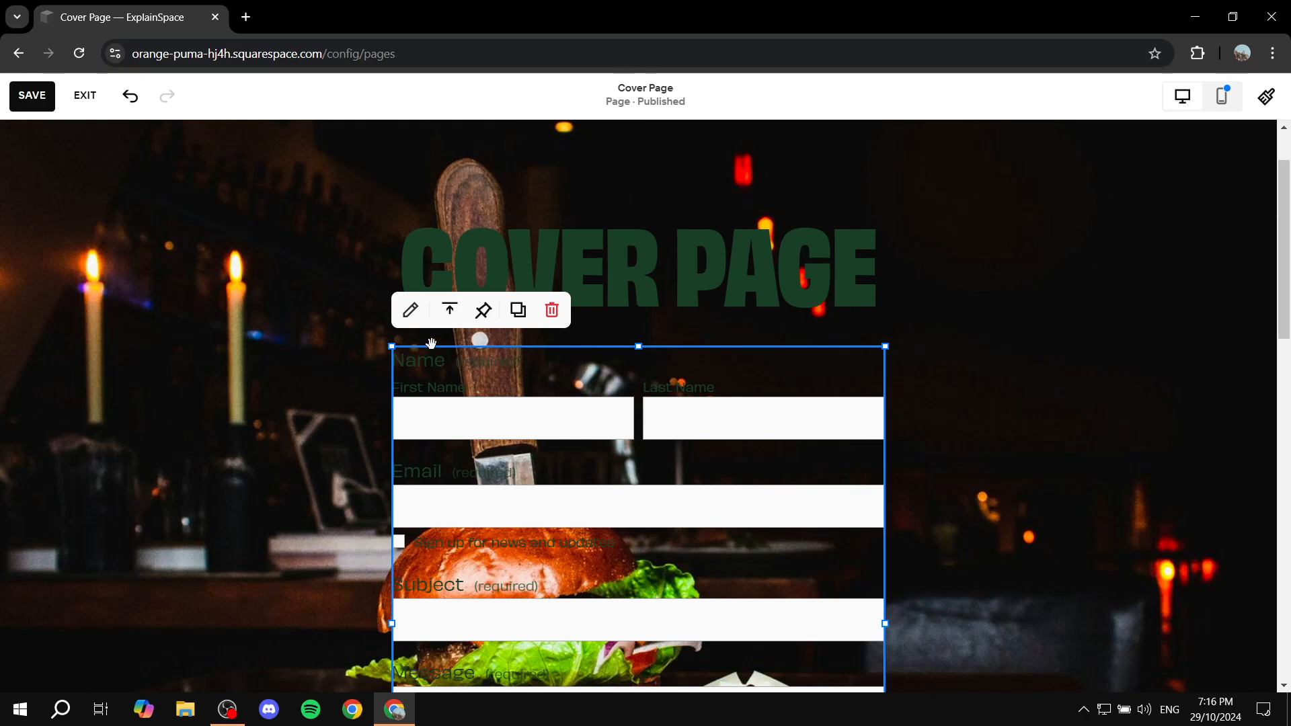
{"action": "left_click", "coordinate": [410, 310]}
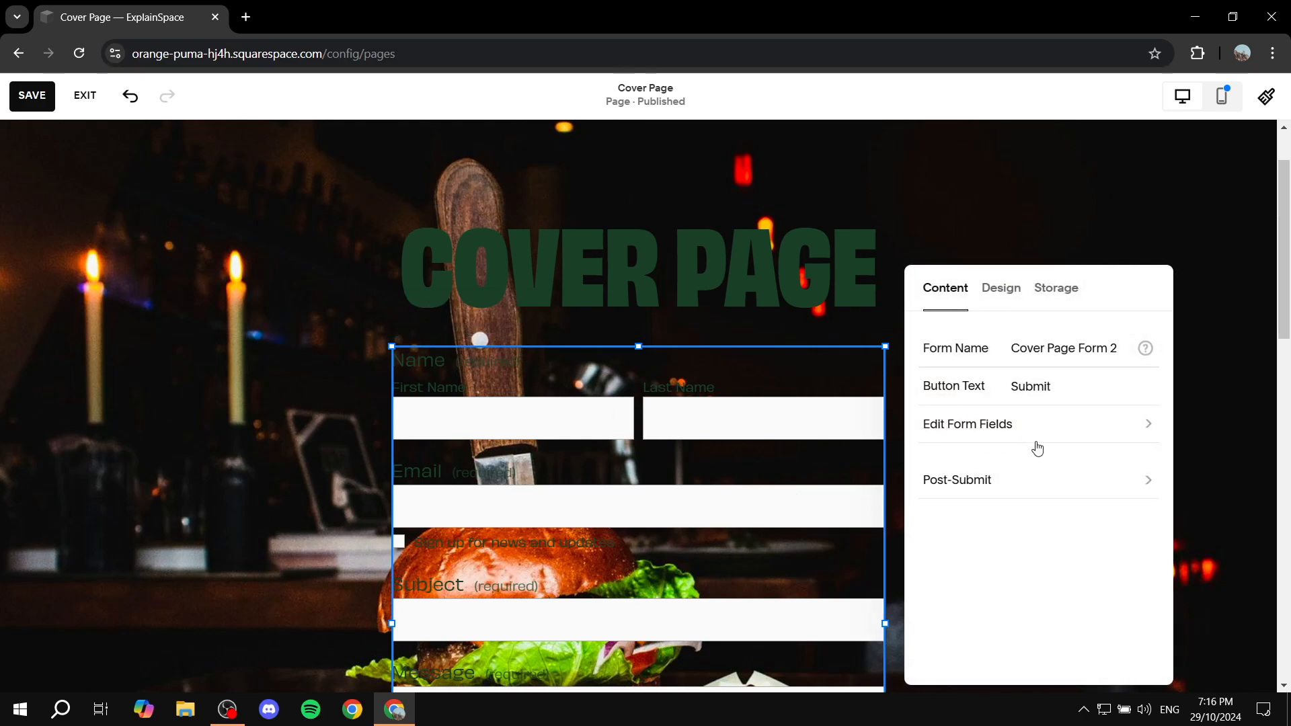
{"action": "left_click", "coordinate": [1000, 287]}
{"action": "scroll", "coordinate": [1068, 491], "scroll_direction": "down", "scroll_amount": 3}
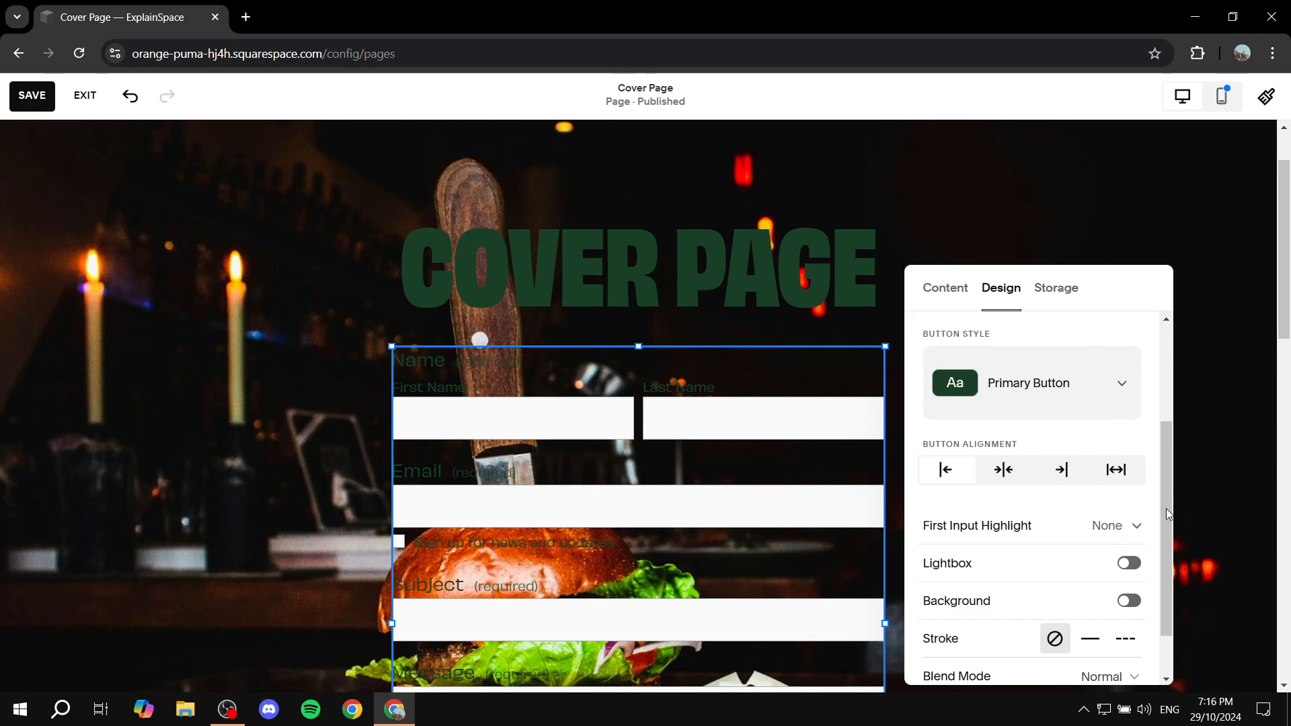
{"action": "left_click", "coordinate": [1128, 600]}
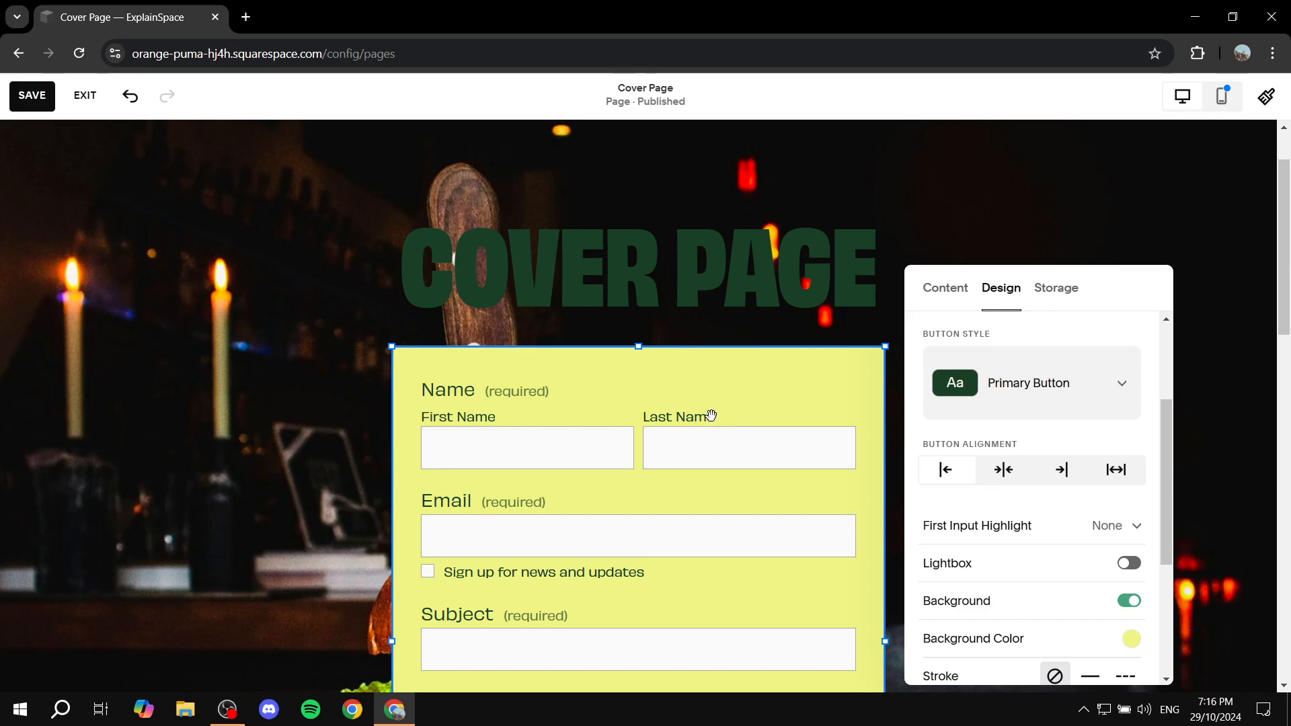
{"action": "left_click", "coordinate": [1131, 637]}
{"action": "left_click", "coordinate": [1254, 583]}
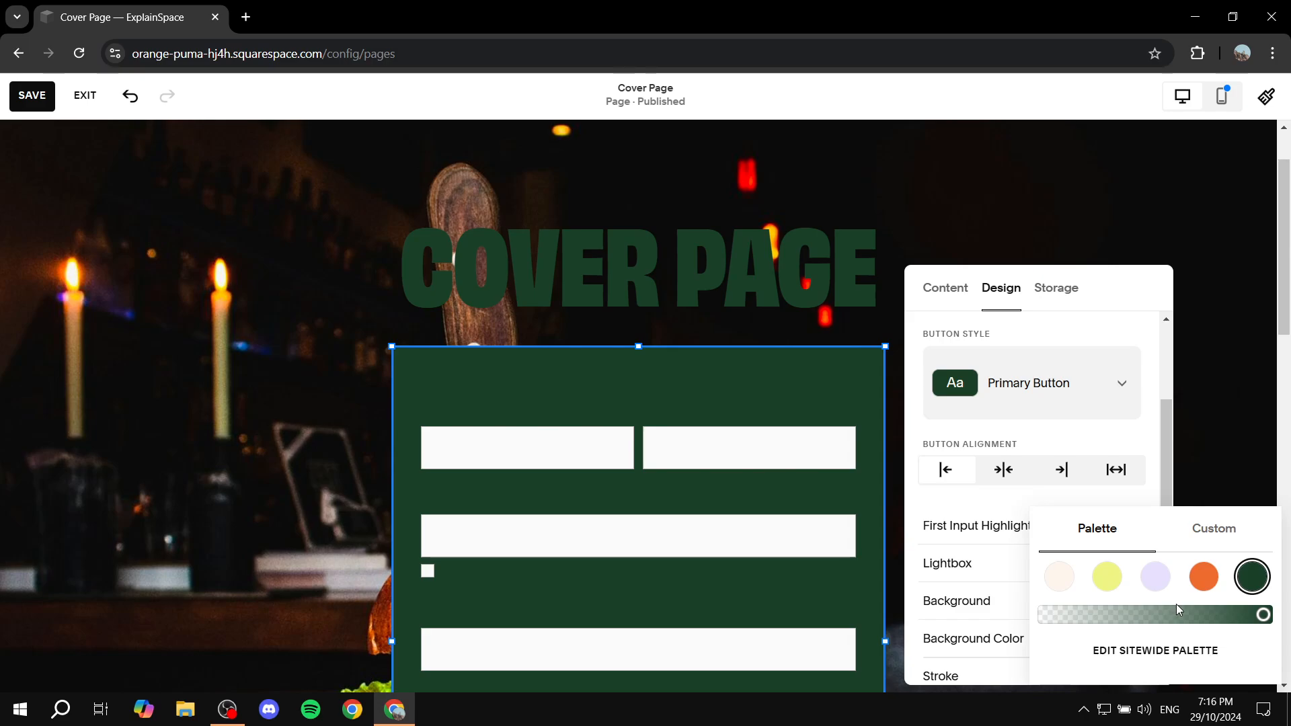
{"action": "left_click", "coordinate": [1108, 578]}
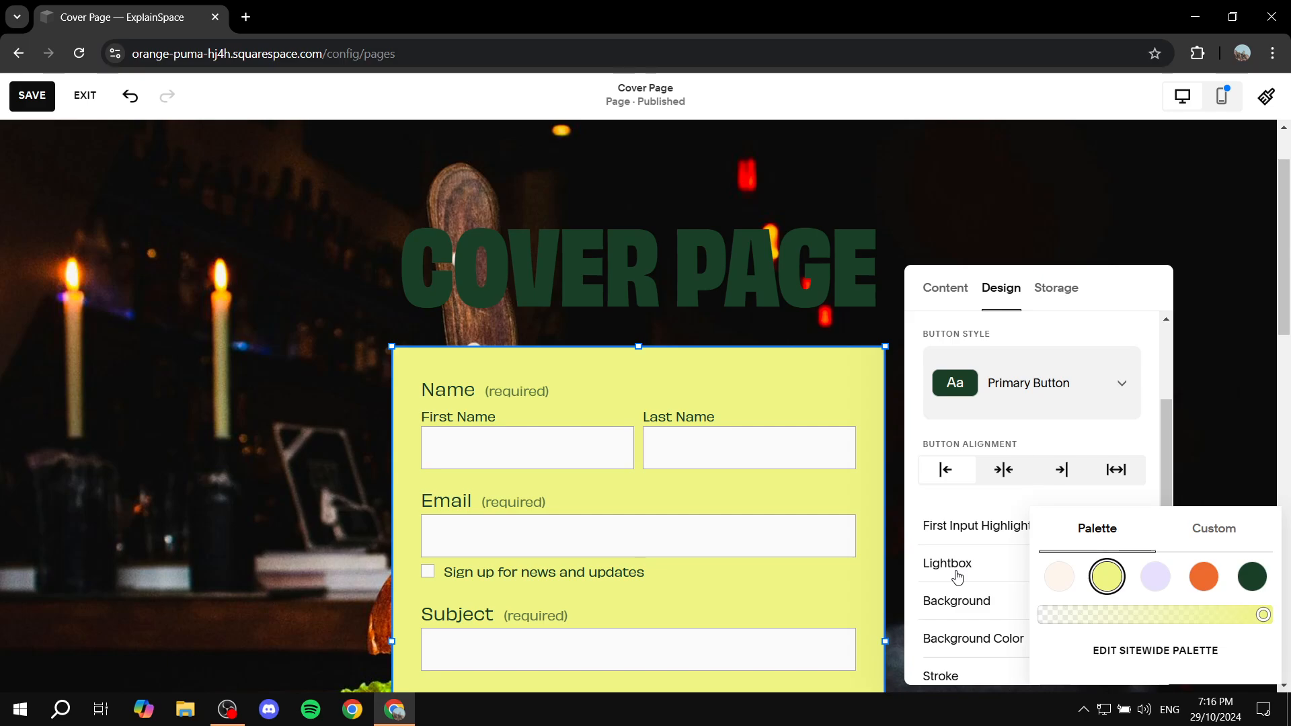
{"action": "left_click", "coordinate": [1035, 326]}
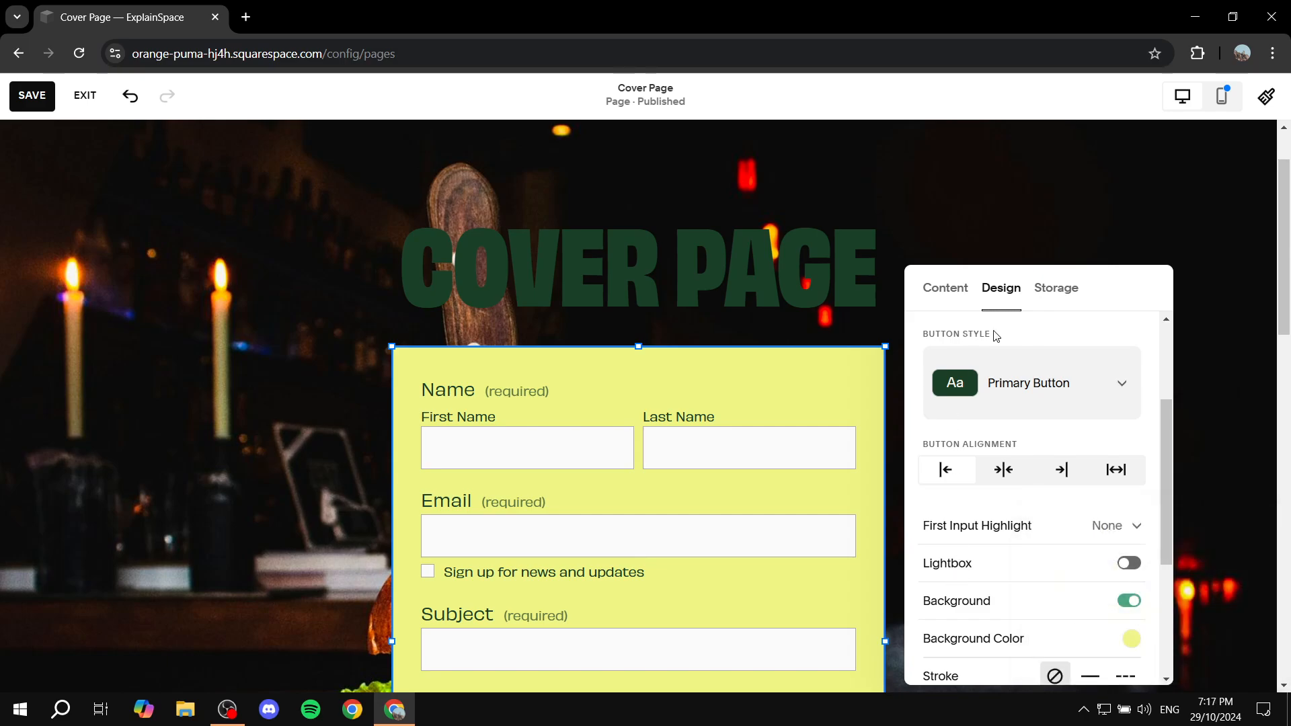
{"action": "left_click", "coordinate": [818, 318]}
Review the form from the heading to its submit button and look over its content and design settings
{"action": "scroll", "coordinate": [1019, 278], "scroll_direction": "down", "scroll_amount": 5}
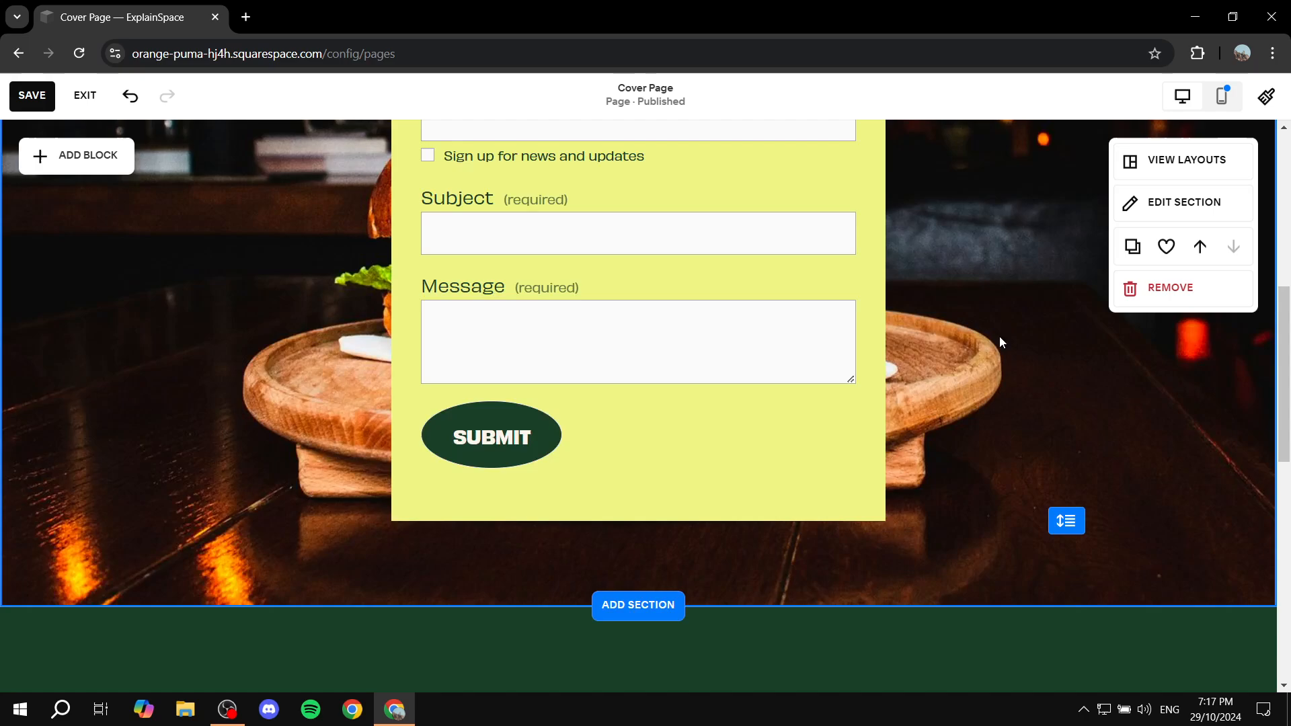
{"action": "scroll", "coordinate": [740, 309], "scroll_direction": "up", "scroll_amount": 3}
{"action": "scroll", "coordinate": [619, 328], "scroll_direction": "up", "scroll_amount": 3}
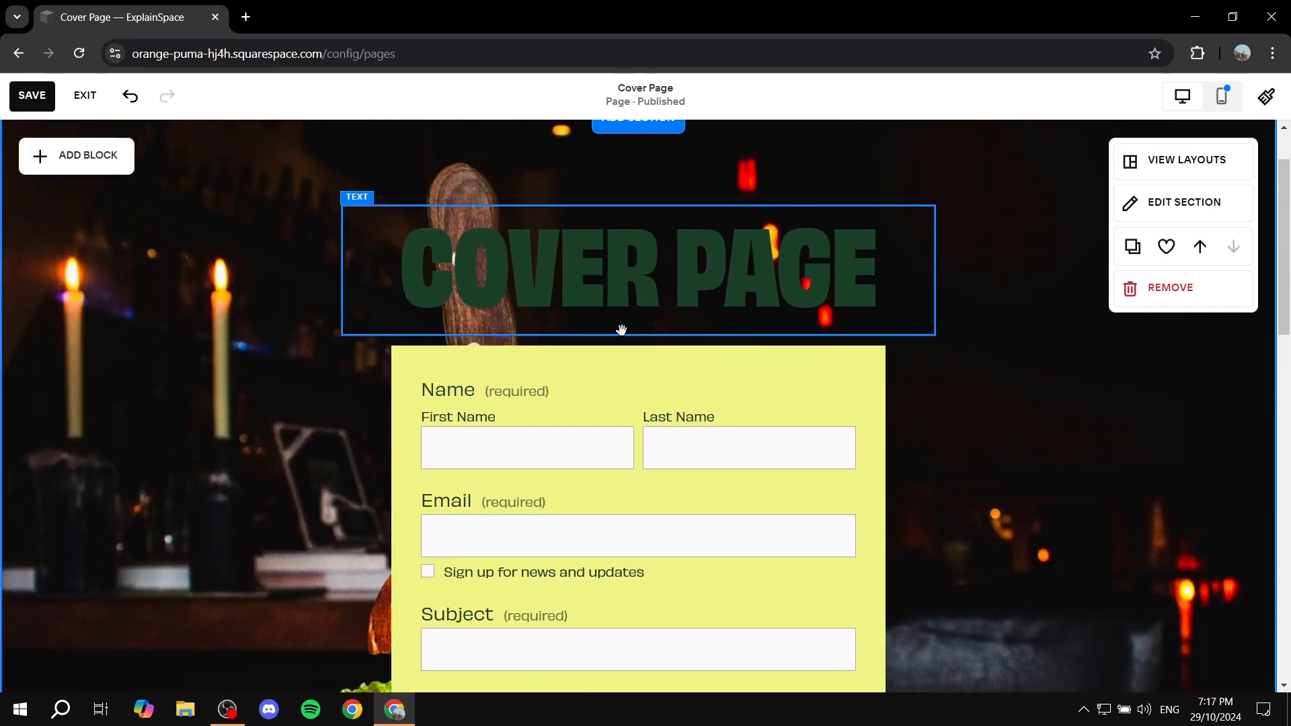
{"action": "scroll", "coordinate": [630, 340], "scroll_direction": "down", "scroll_amount": 2}
{"action": "left_click", "coordinate": [651, 363]}
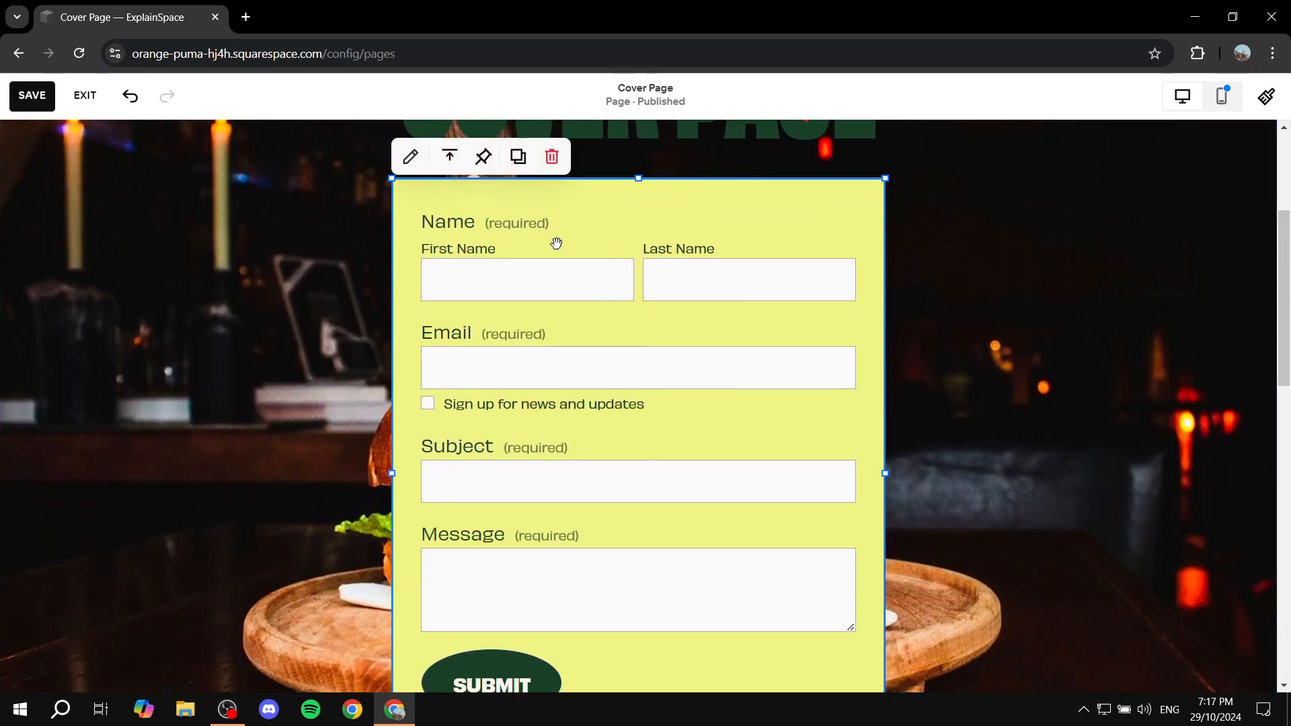
{"action": "left_click", "coordinate": [410, 157]}
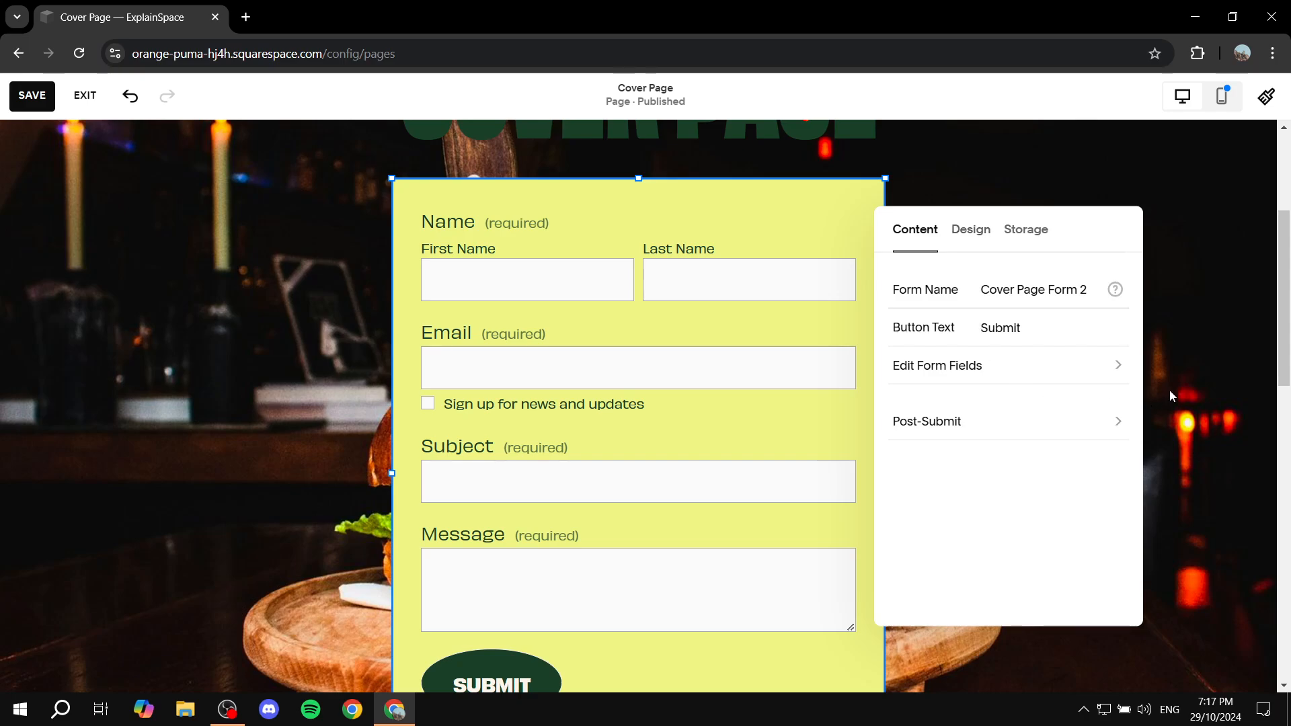
{"action": "left_click", "coordinate": [977, 241]}
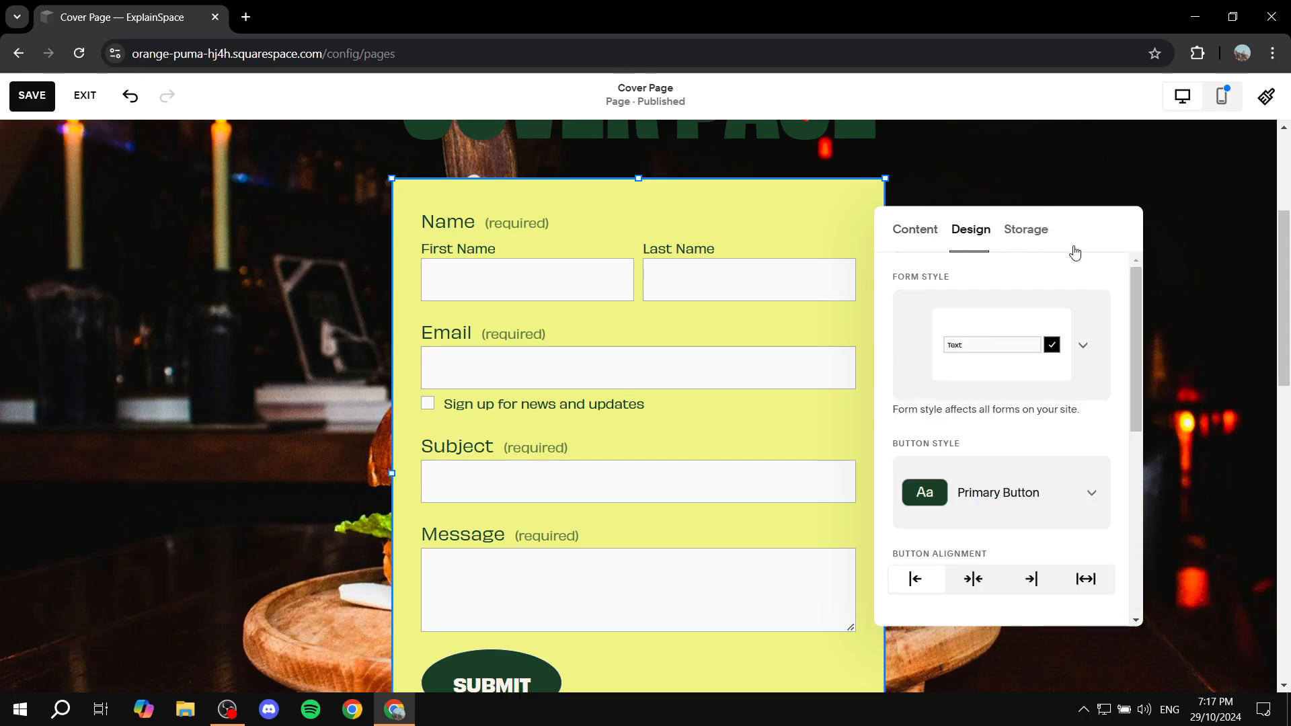
{"action": "left_click", "coordinate": [1183, 301]}
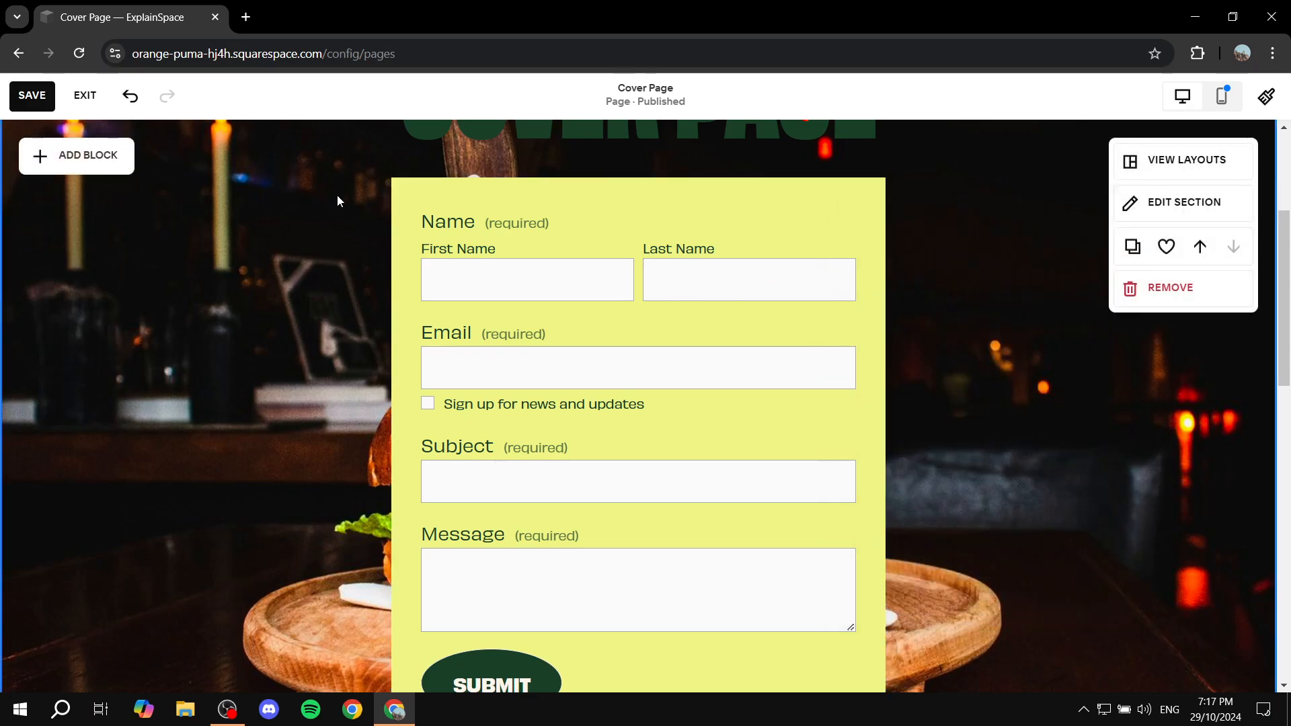
{"action": "scroll", "coordinate": [337, 195], "scroll_direction": "up", "scroll_amount": 4}
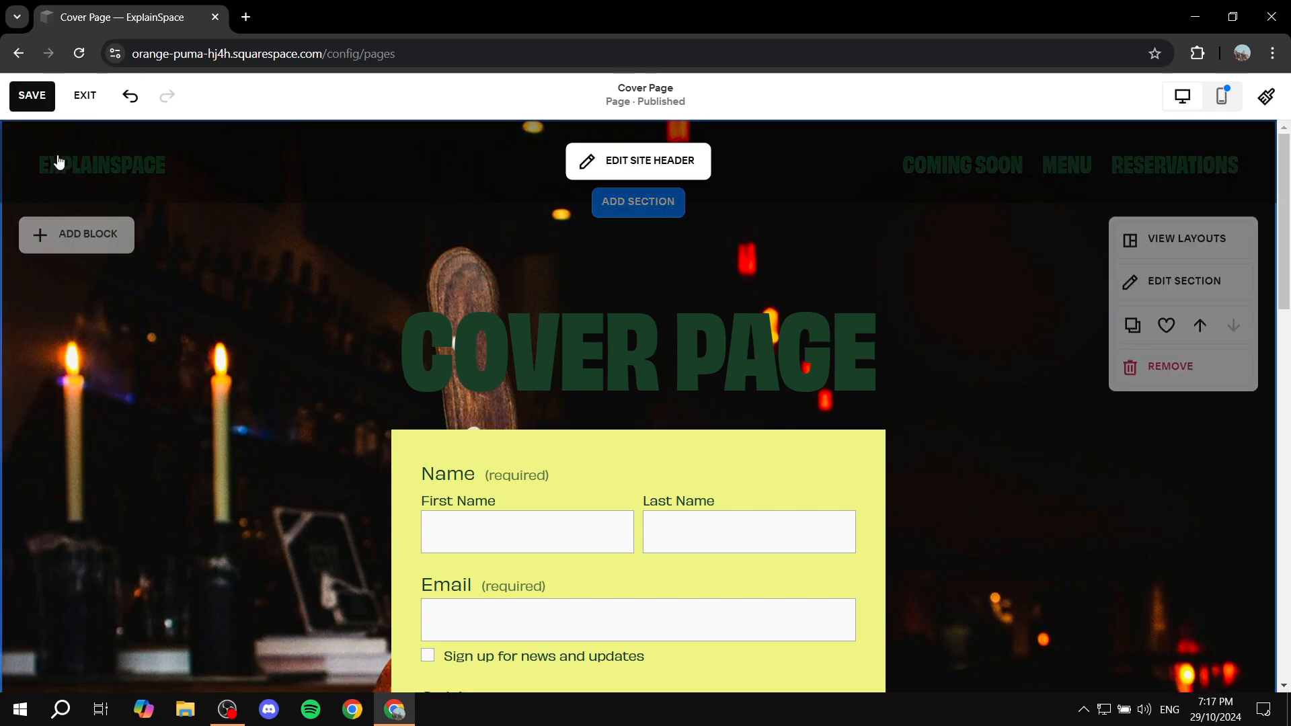
Save the page's changes, exit the editor and look through the finished page in the preview
{"action": "left_click", "coordinate": [37, 106]}
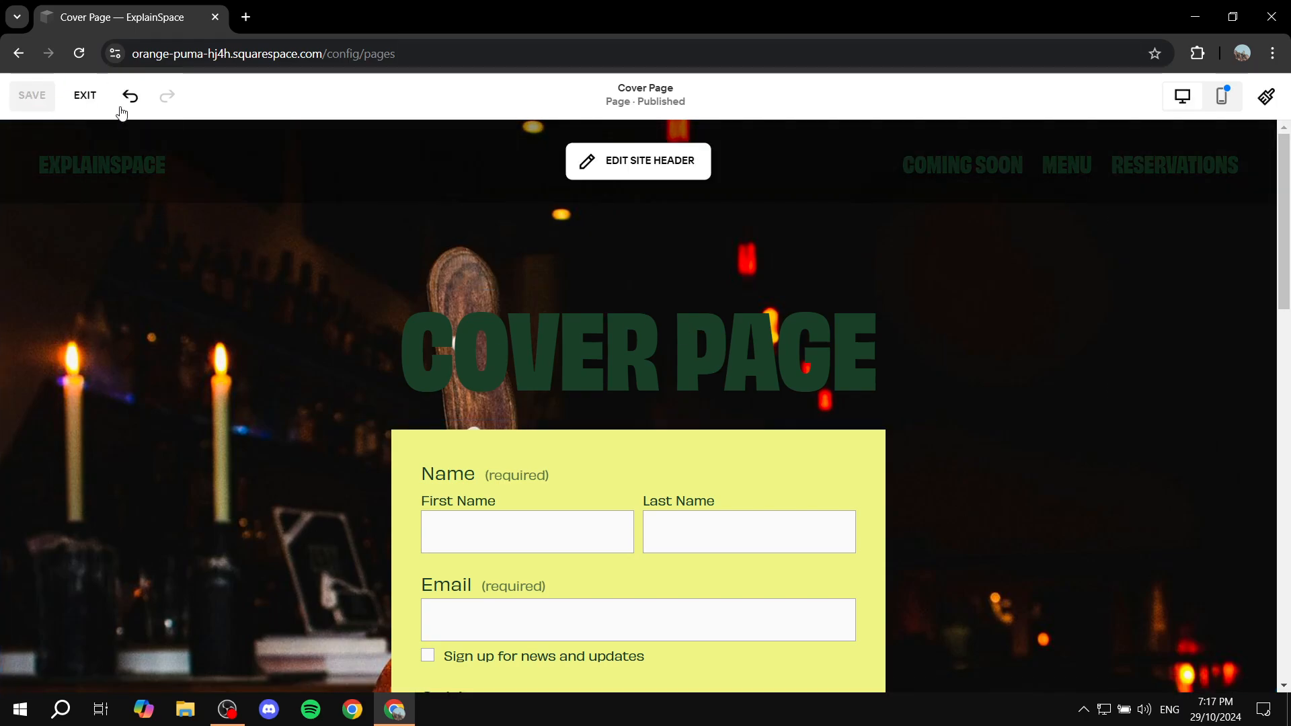
{"action": "left_click", "coordinate": [85, 97]}
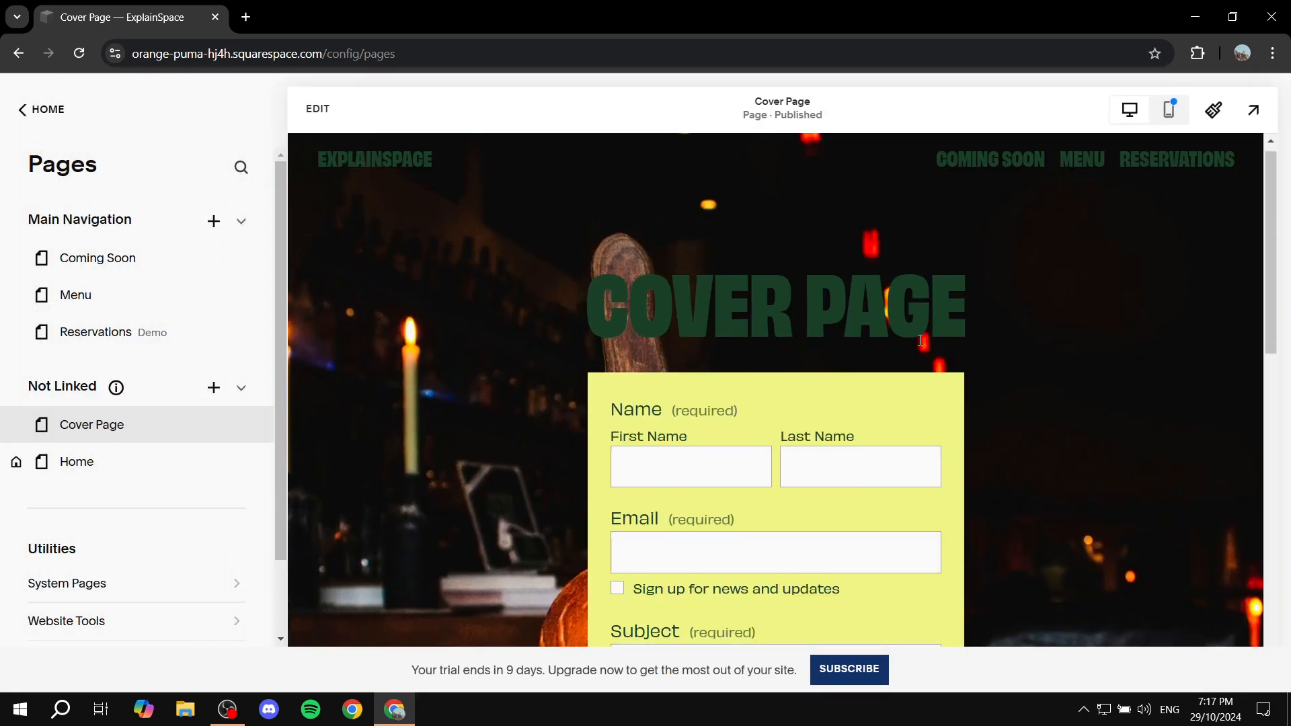
{"action": "scroll", "coordinate": [920, 341], "scroll_direction": "down", "scroll_amount": 7}
{"action": "scroll", "coordinate": [862, 341], "scroll_direction": "up", "scroll_amount": 7}
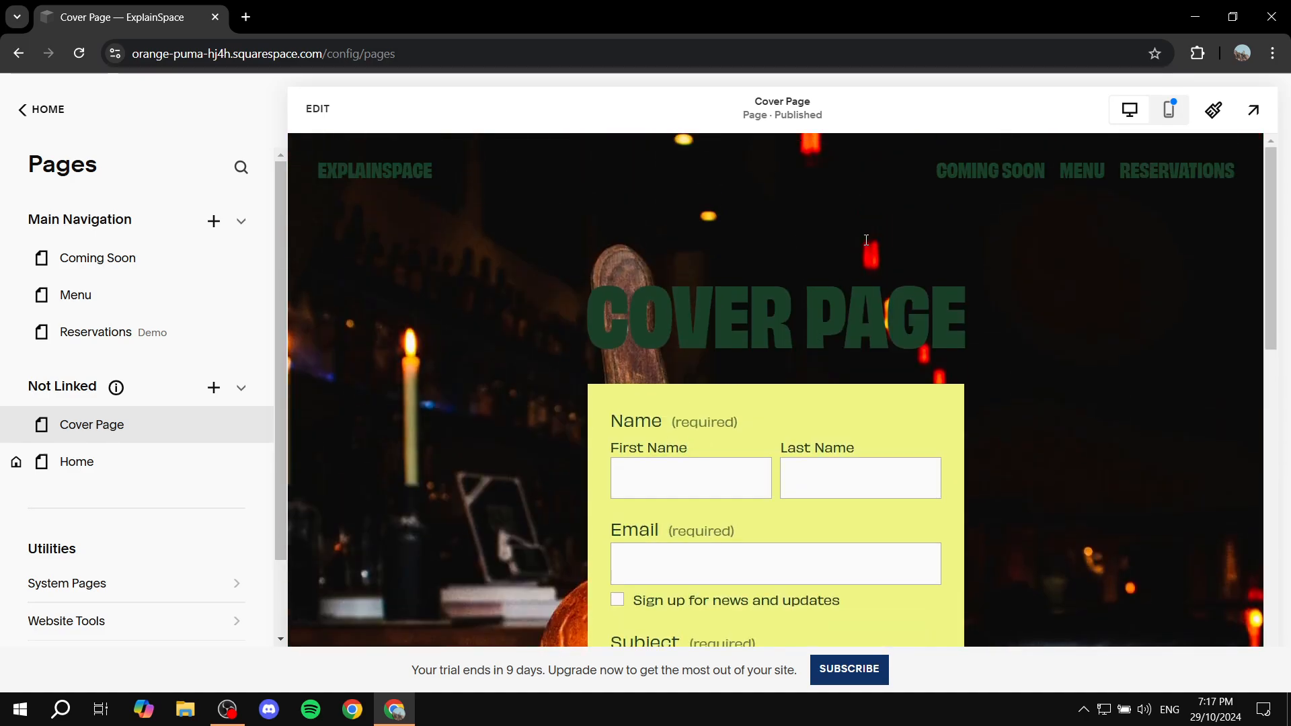
Look through the Cover Page's general page settings down to the Set as Homepage option, and close them without changes
{"action": "mouse_move", "coordinate": [178, 430]}
{"action": "left_click", "coordinate": [241, 425]}
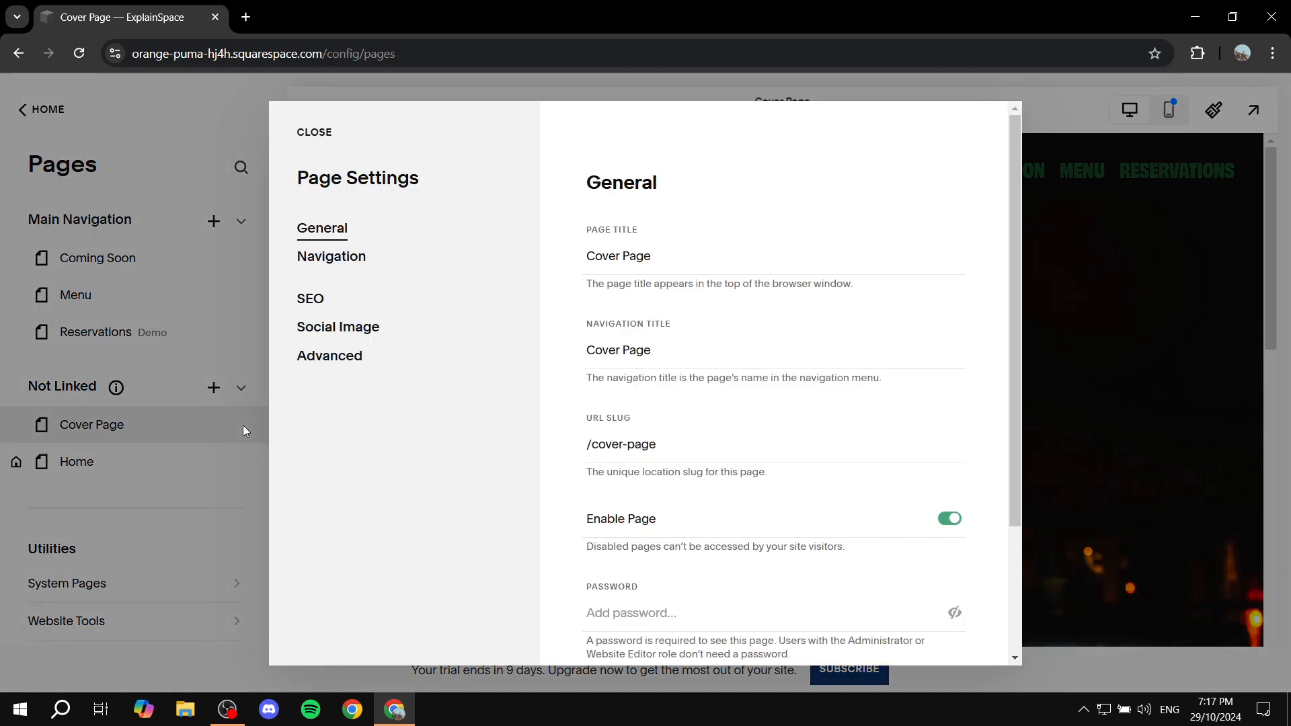
{"action": "scroll", "coordinate": [701, 337], "scroll_direction": "down", "scroll_amount": 3}
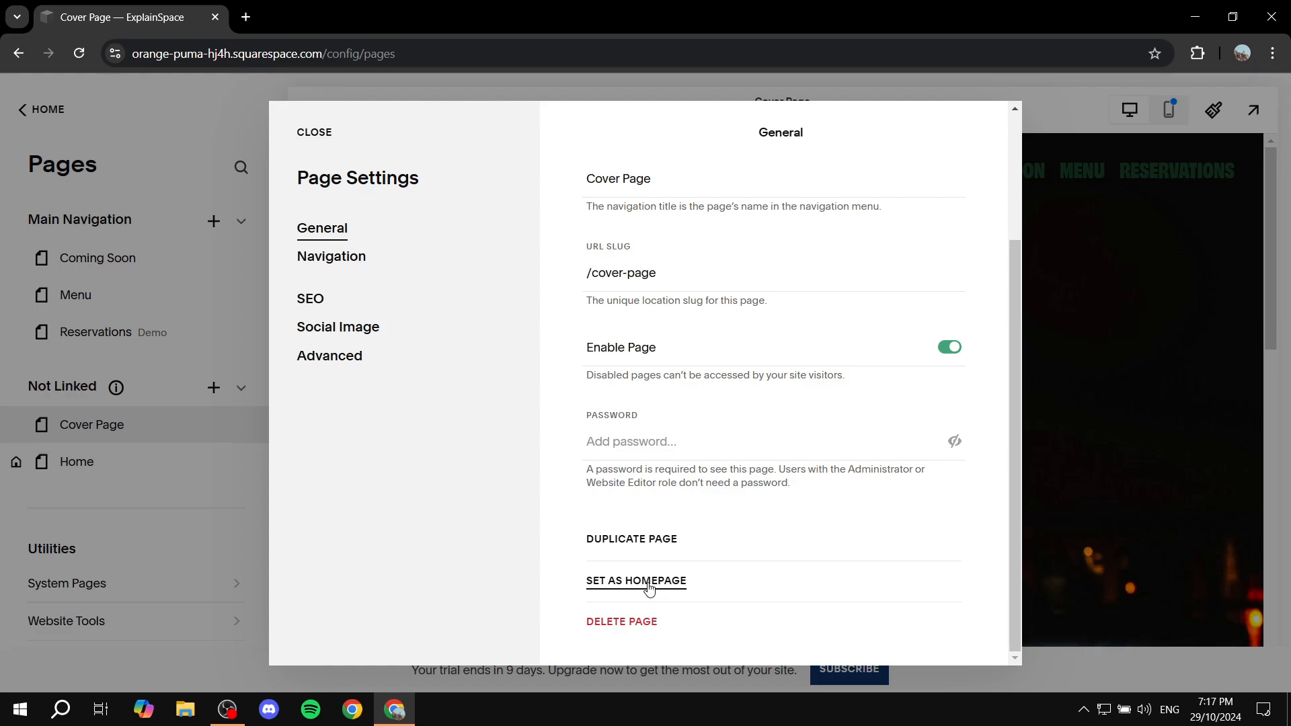
{"action": "left_click", "coordinate": [1091, 231]}
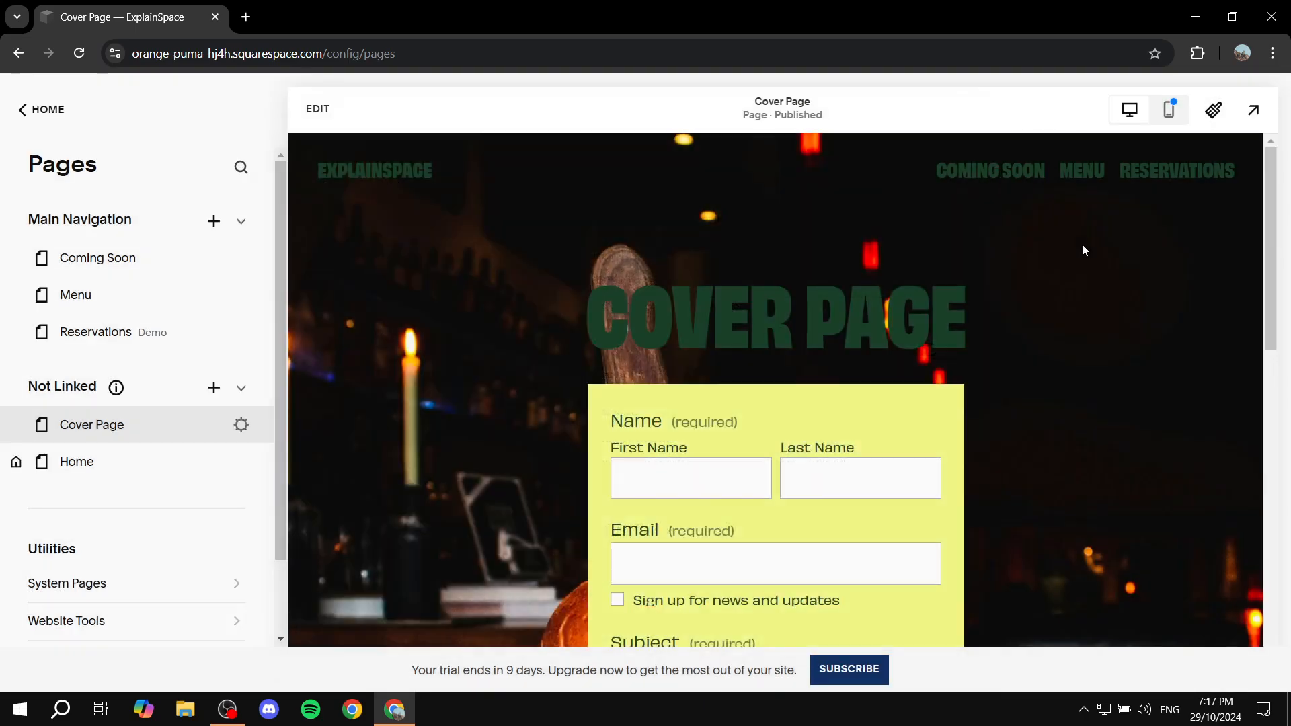